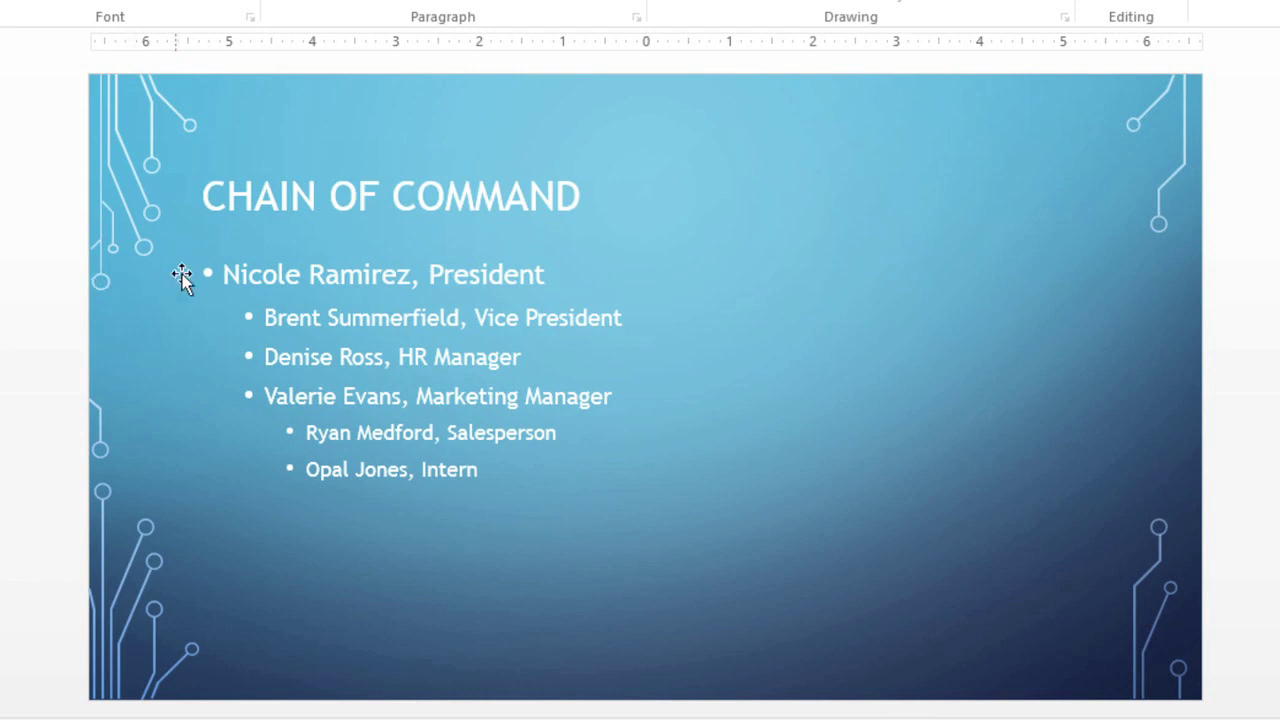
# Select the whole bulleted staff list and bring up its Convert to SmartArt option
pyautogui.moveTo(222, 274); pyautogui.dragTo(560, 480)
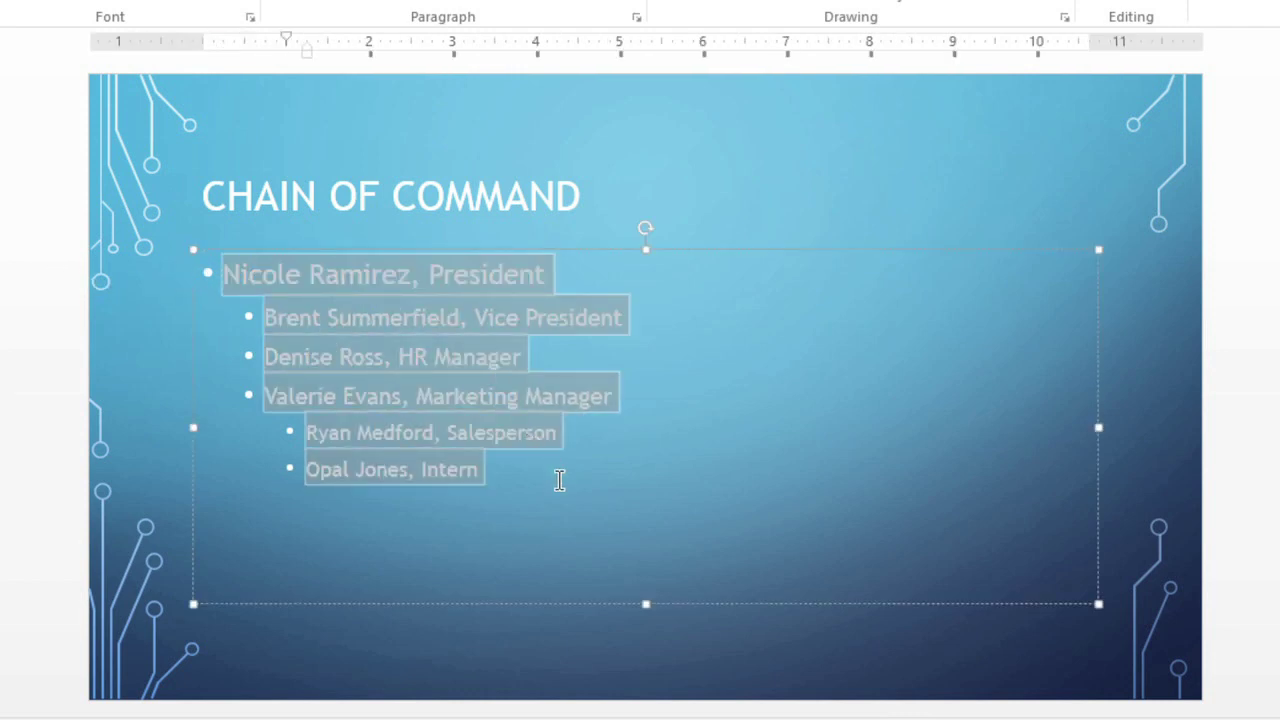
pyautogui.rightClick(487, 408)
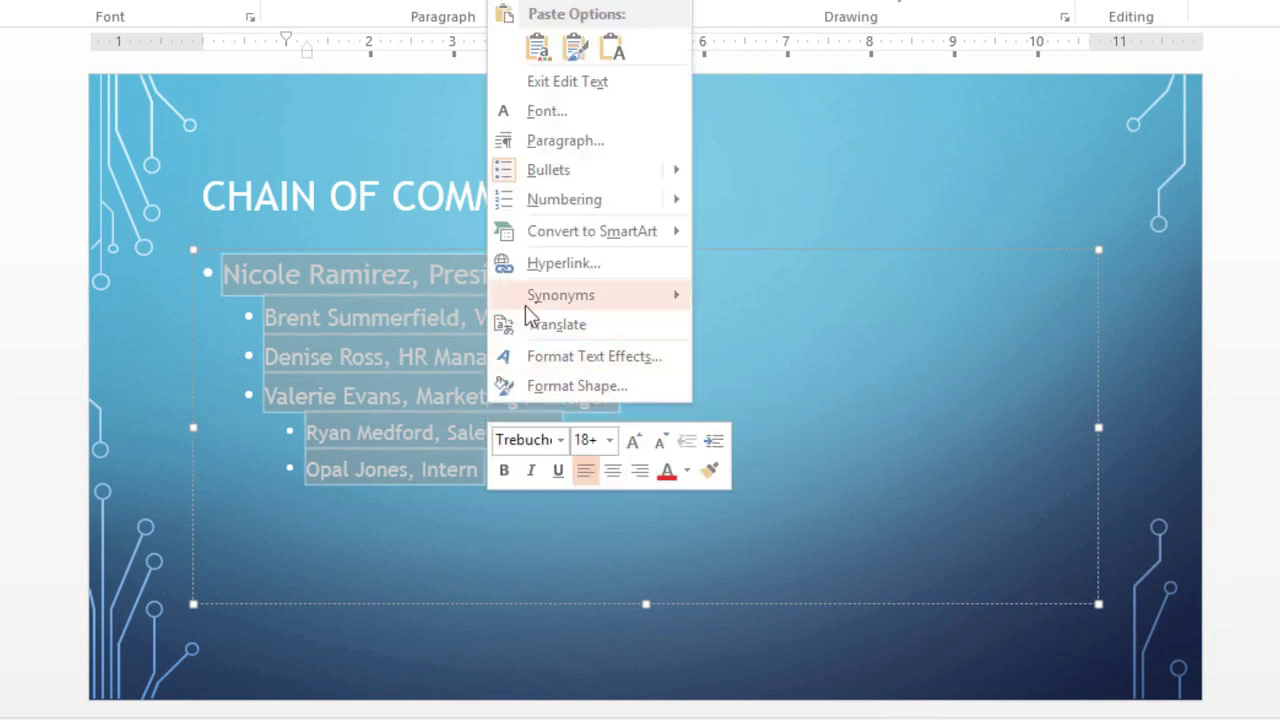
pyautogui.moveTo(549, 240)
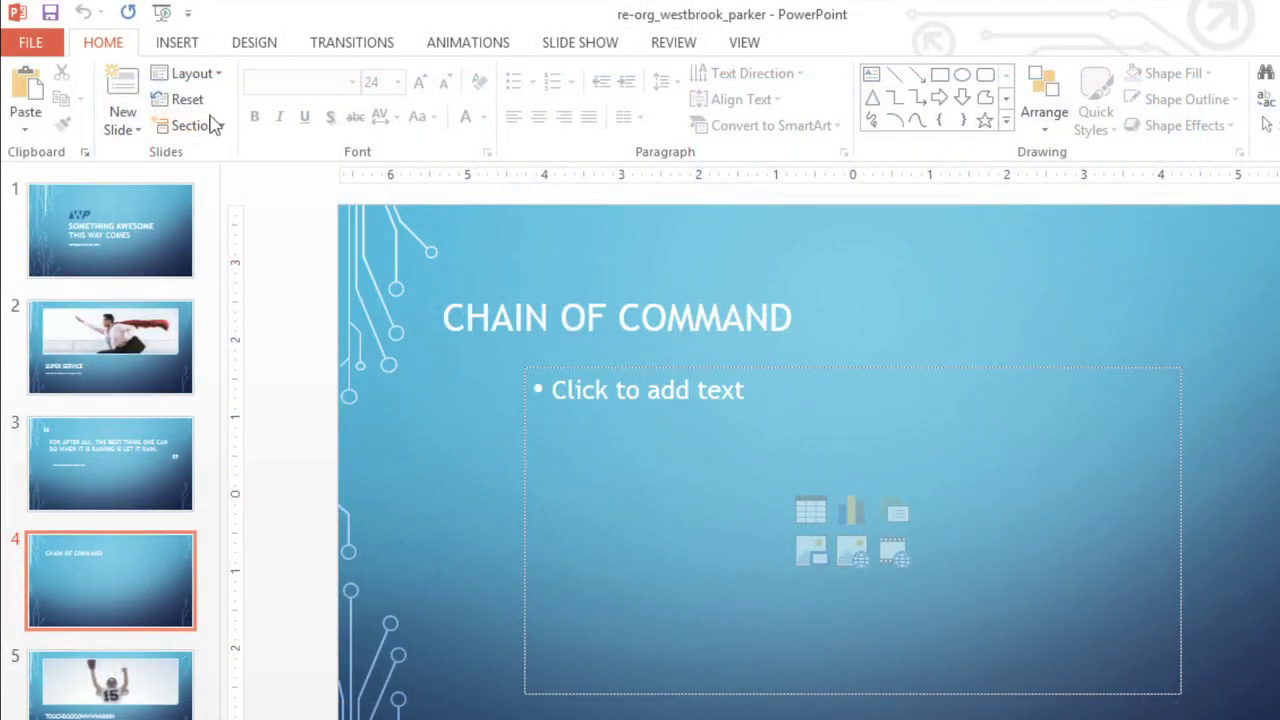
# Insert the Hierarchy layout from the SmartArt Hierarchy category onto the slide
pyautogui.click(180, 50)
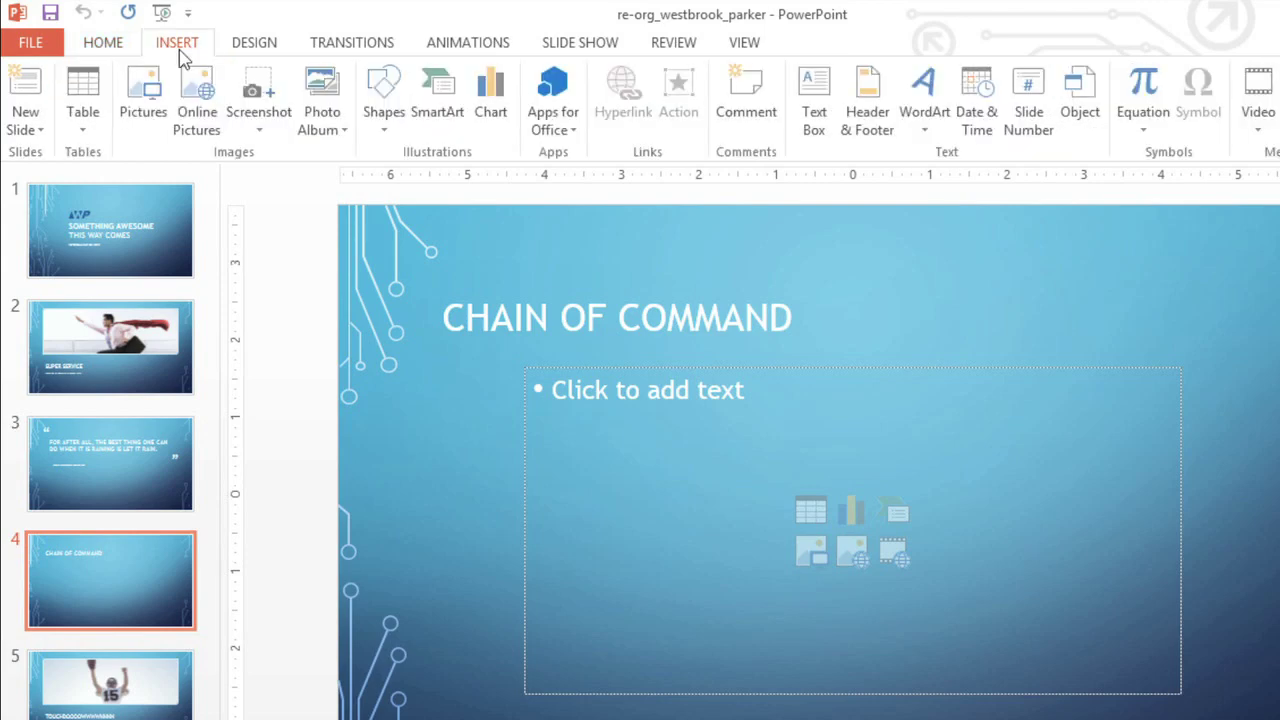
pyautogui.click(427, 92)
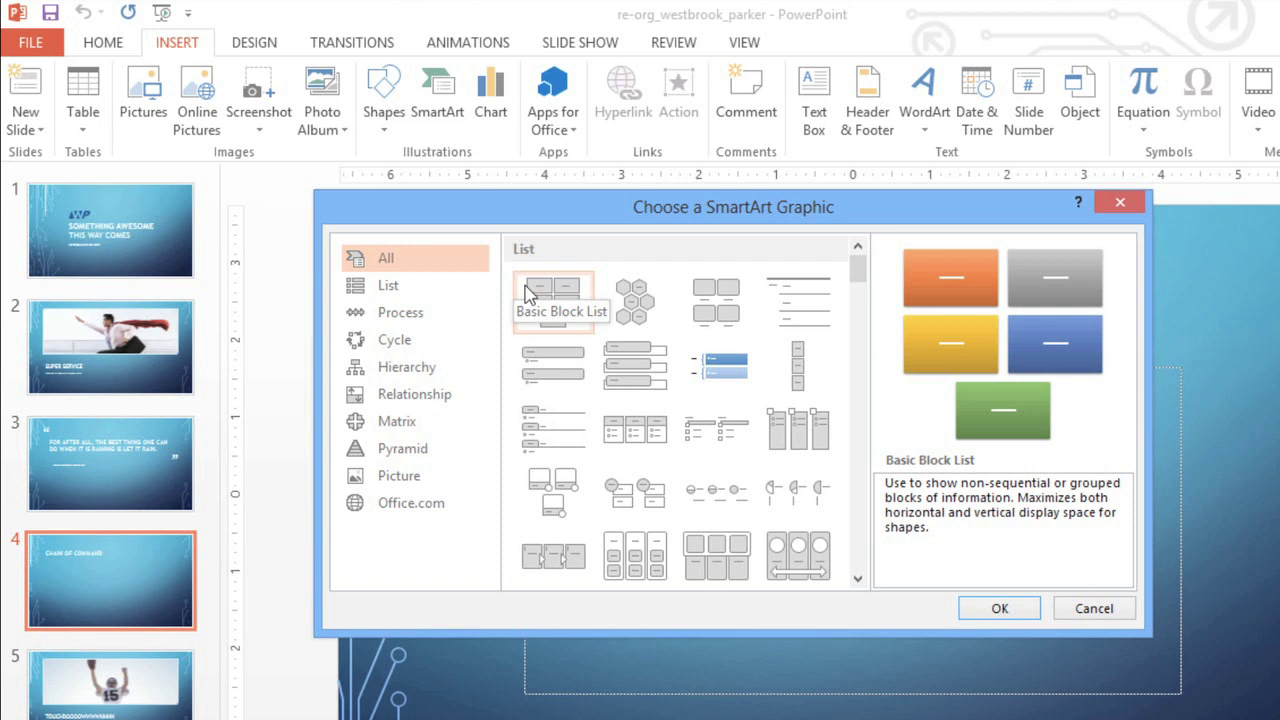
pyautogui.click(455, 372)
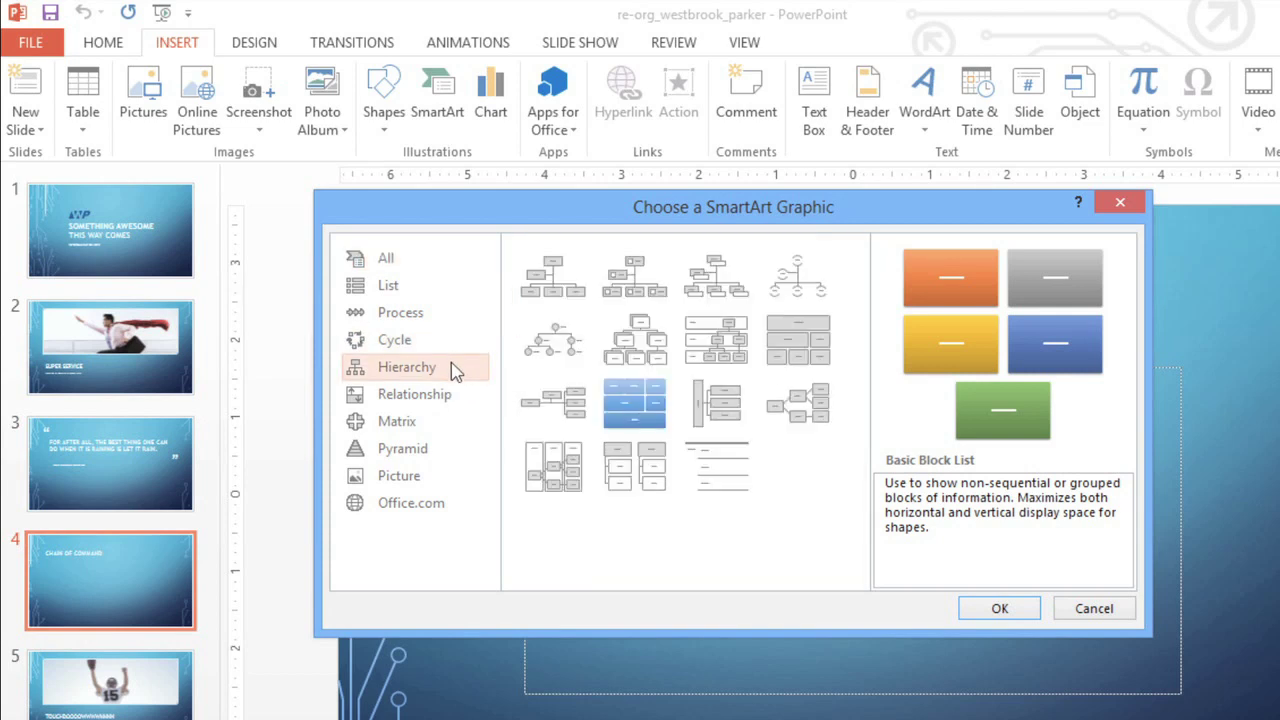
pyautogui.click(633, 352)
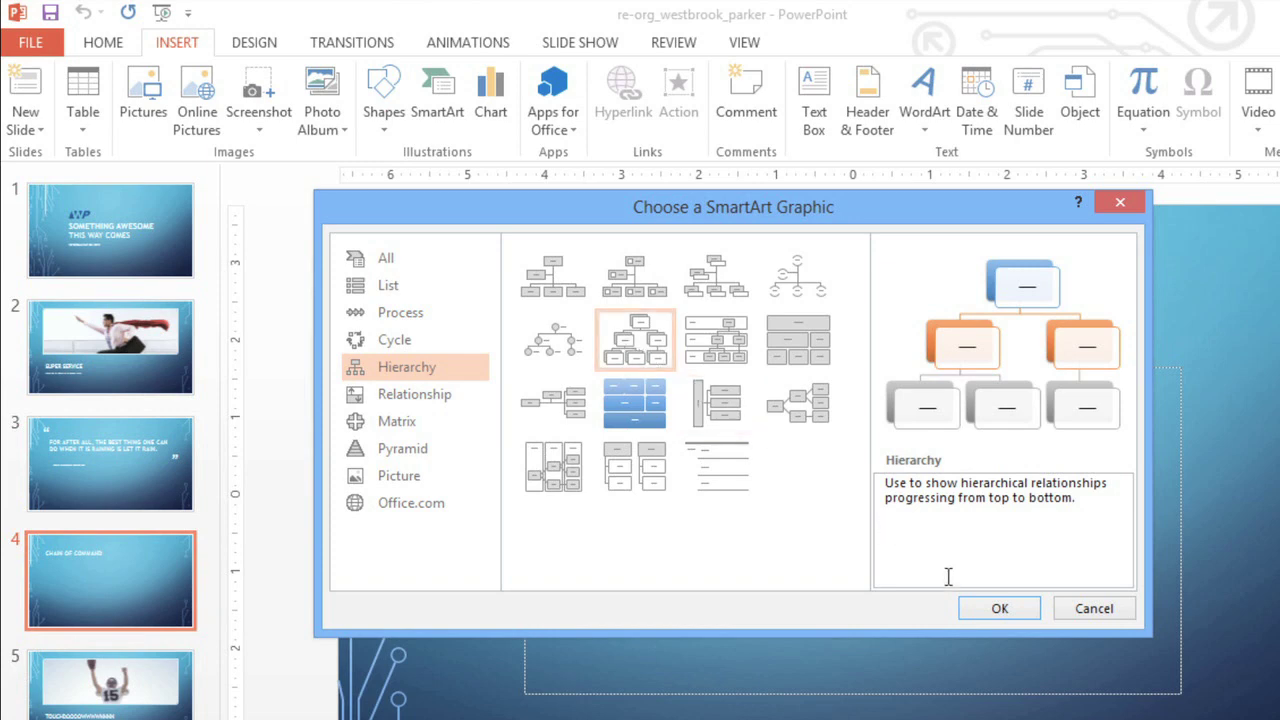
pyautogui.click(986, 607)
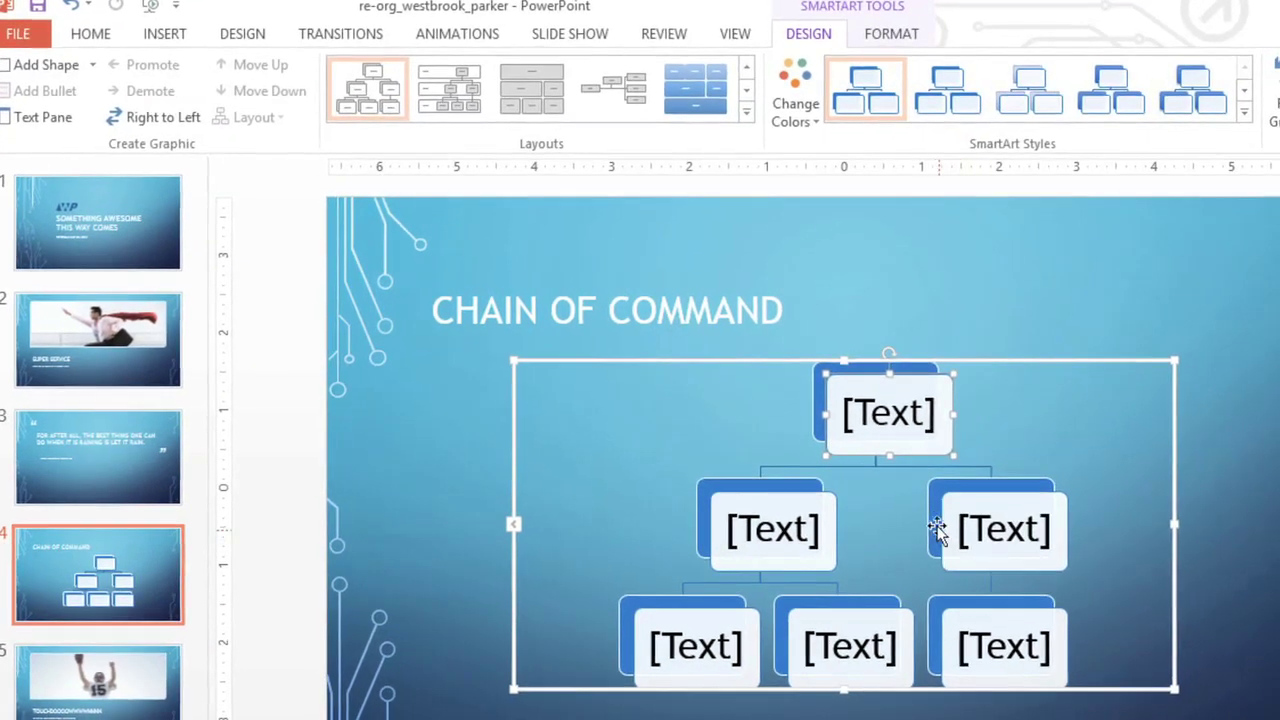
# Enter the president's name with the title President in the chart's top box
pyautogui.click(895, 411)
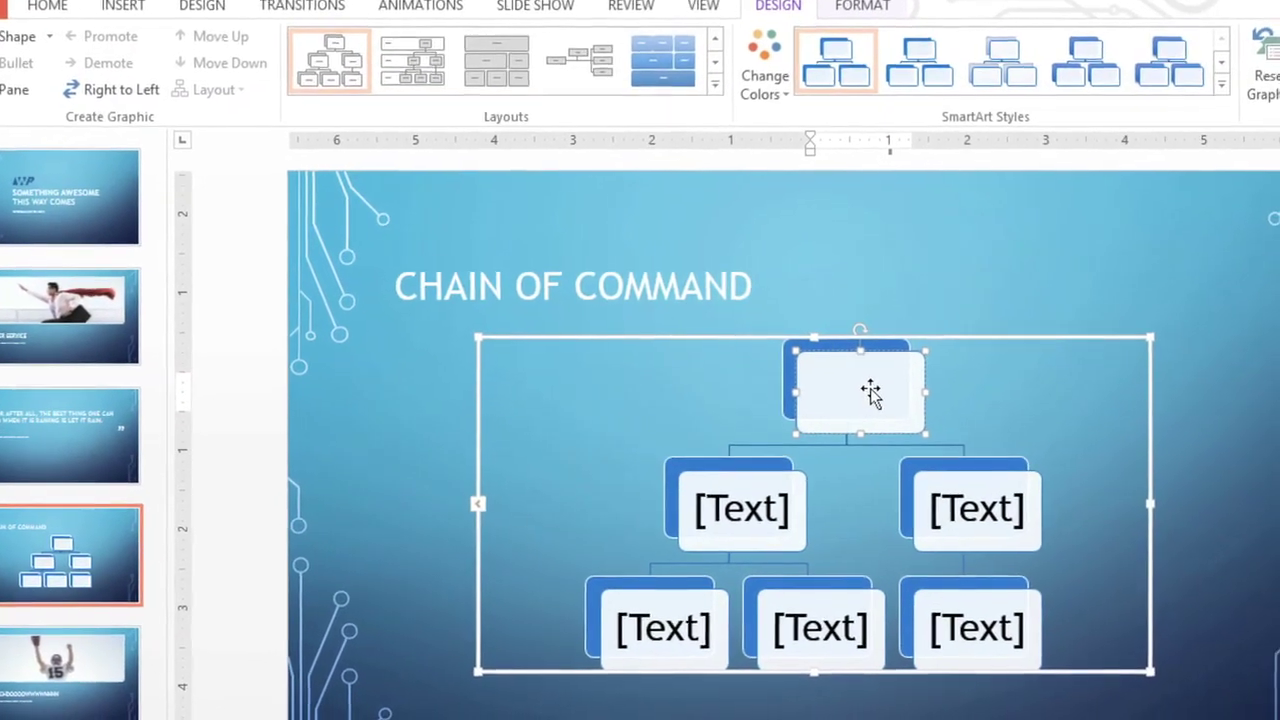
pyautogui.write('Nicole Ramir')
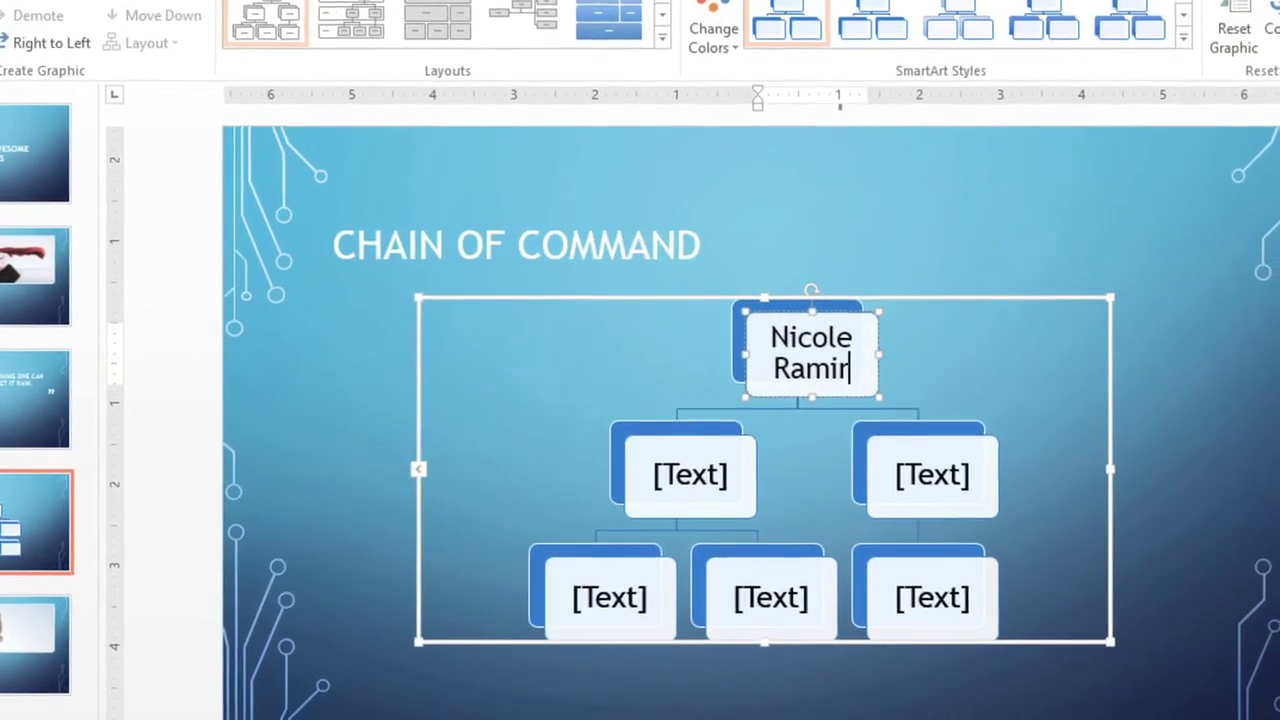
pyautogui.write('ez, Preside')
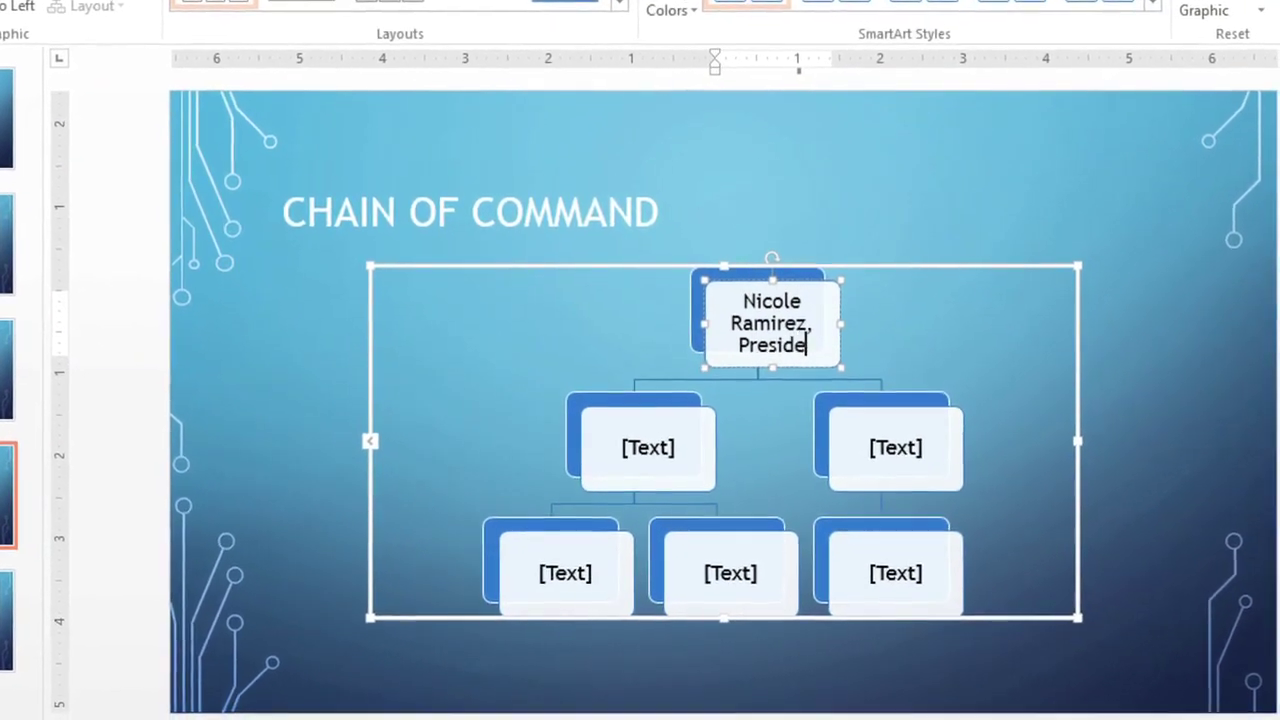
pyautogui.write('nt')
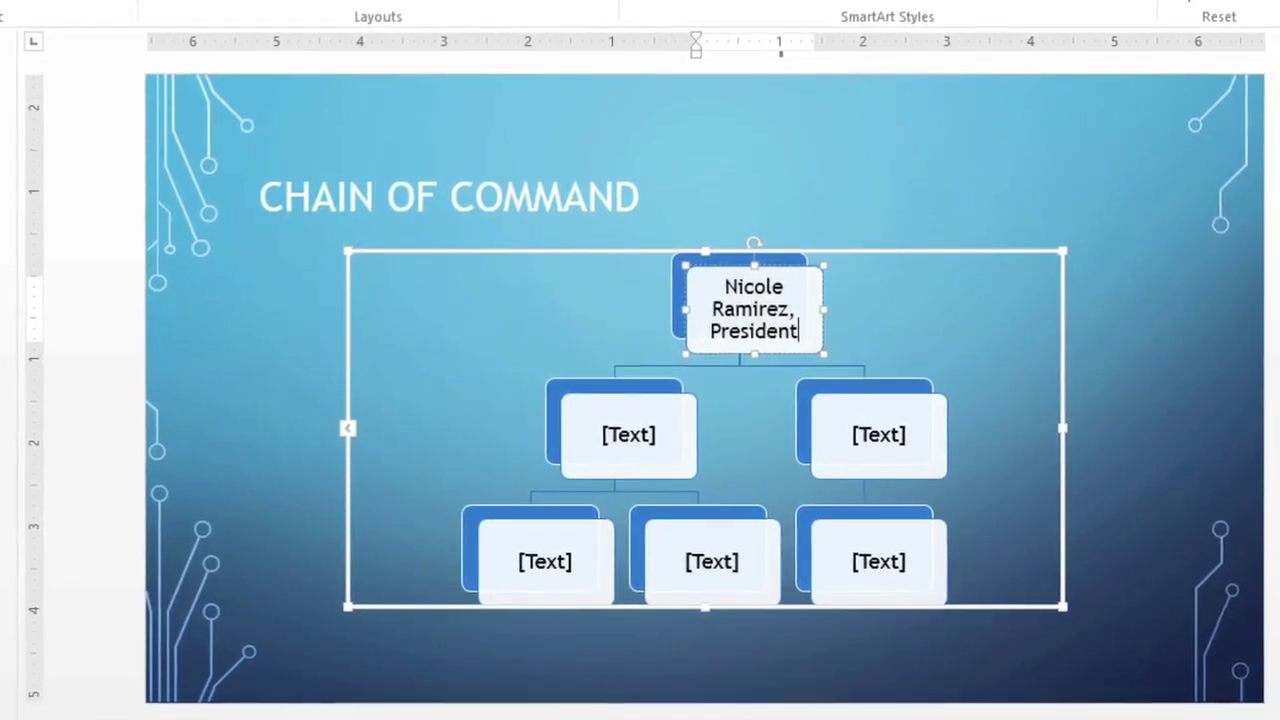
pyautogui.press('Escape')
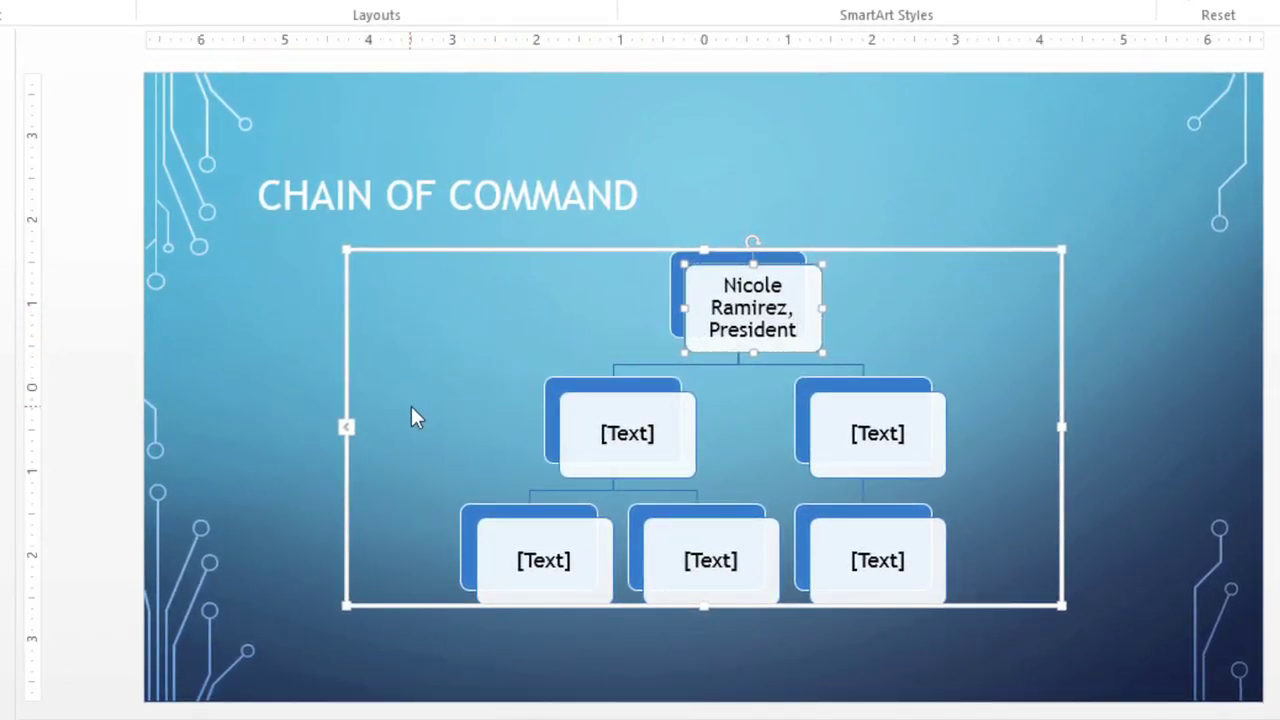
# In the Text Pane, enter named Marketing Manager, Salesperson and Intern entries
pyautogui.click(346, 430)
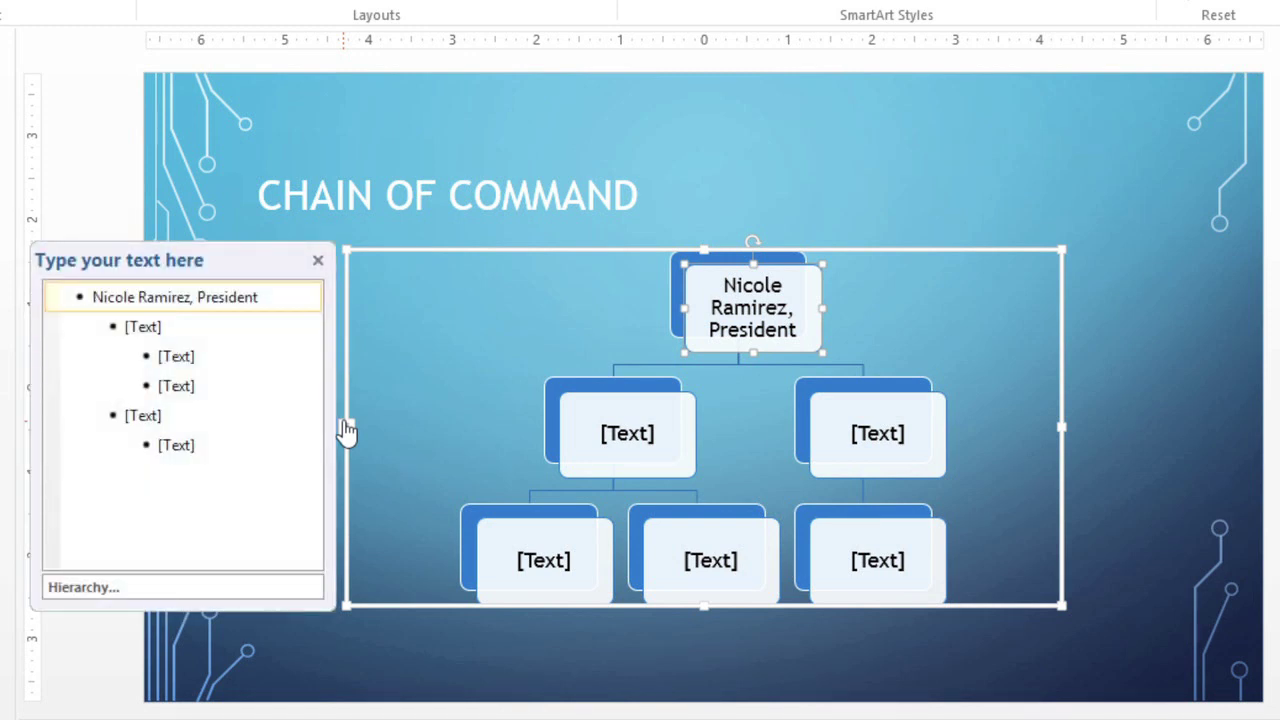
pyautogui.click(236, 332)
pyautogui.write('Va')
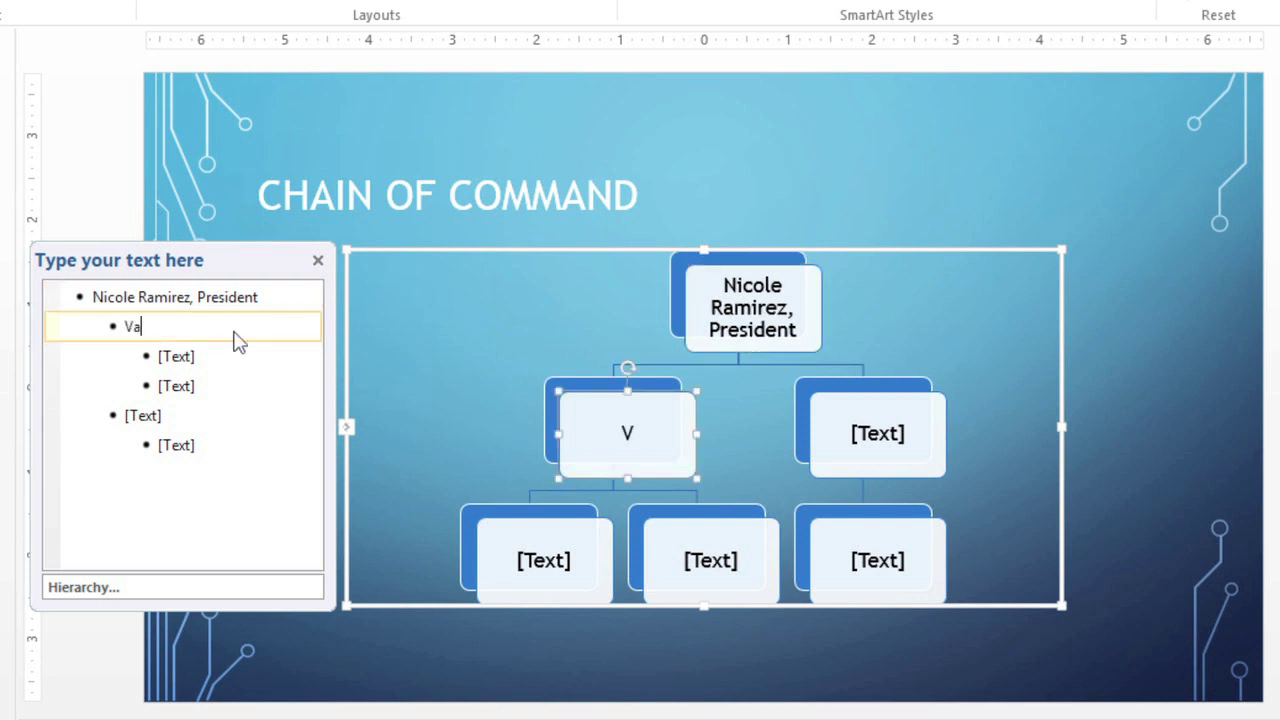
pyautogui.write('lerie Evans,')
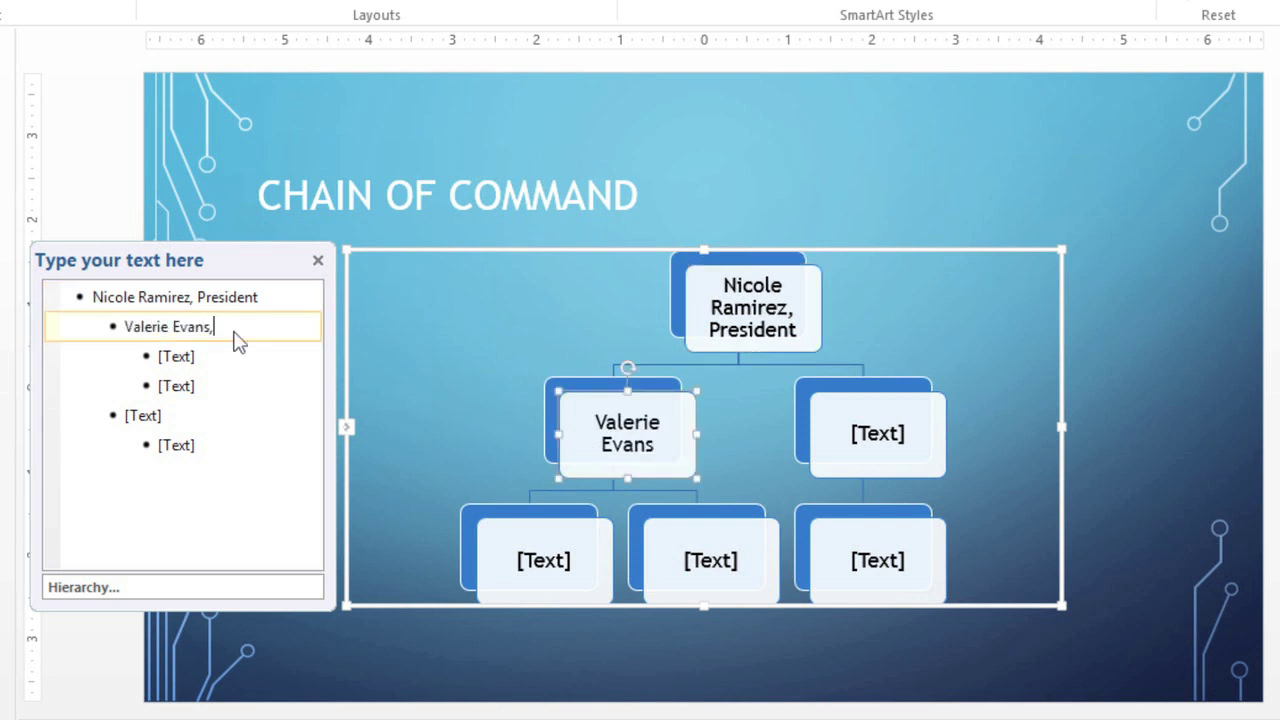
pyautogui.write(' Marketing Manager')
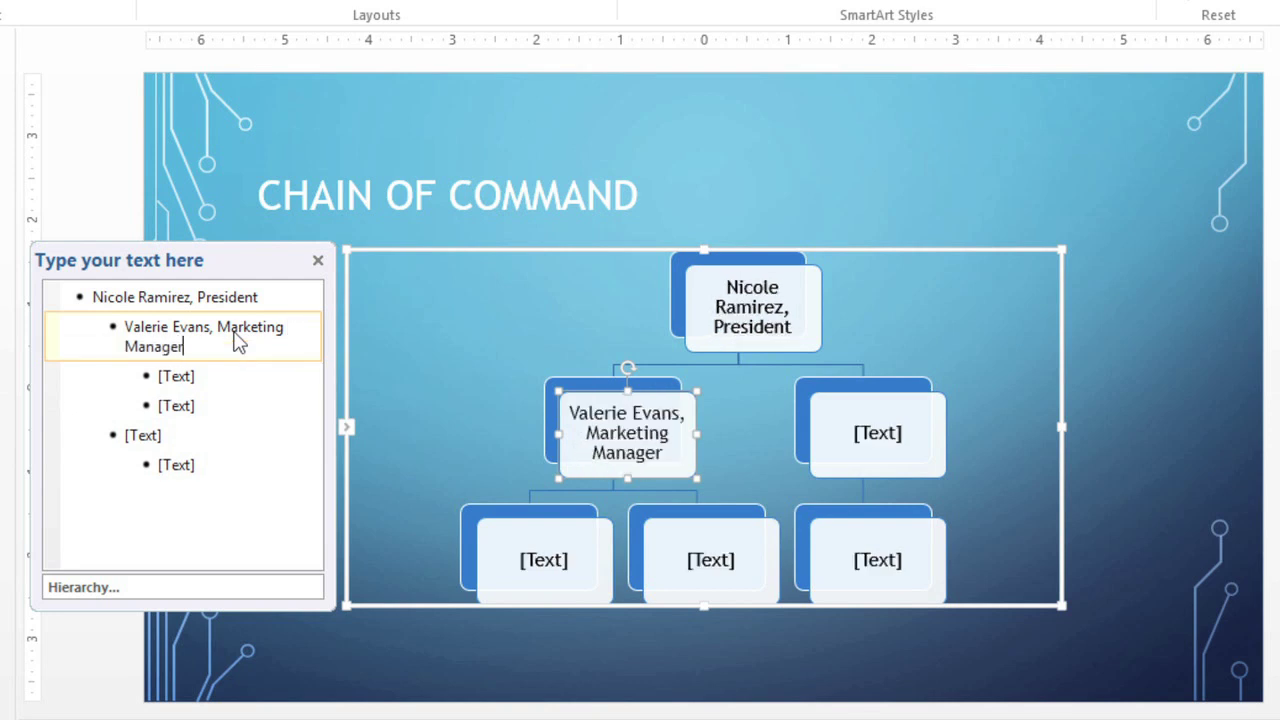
pyautogui.press('Down')
pyautogui.write('Ryan Me')
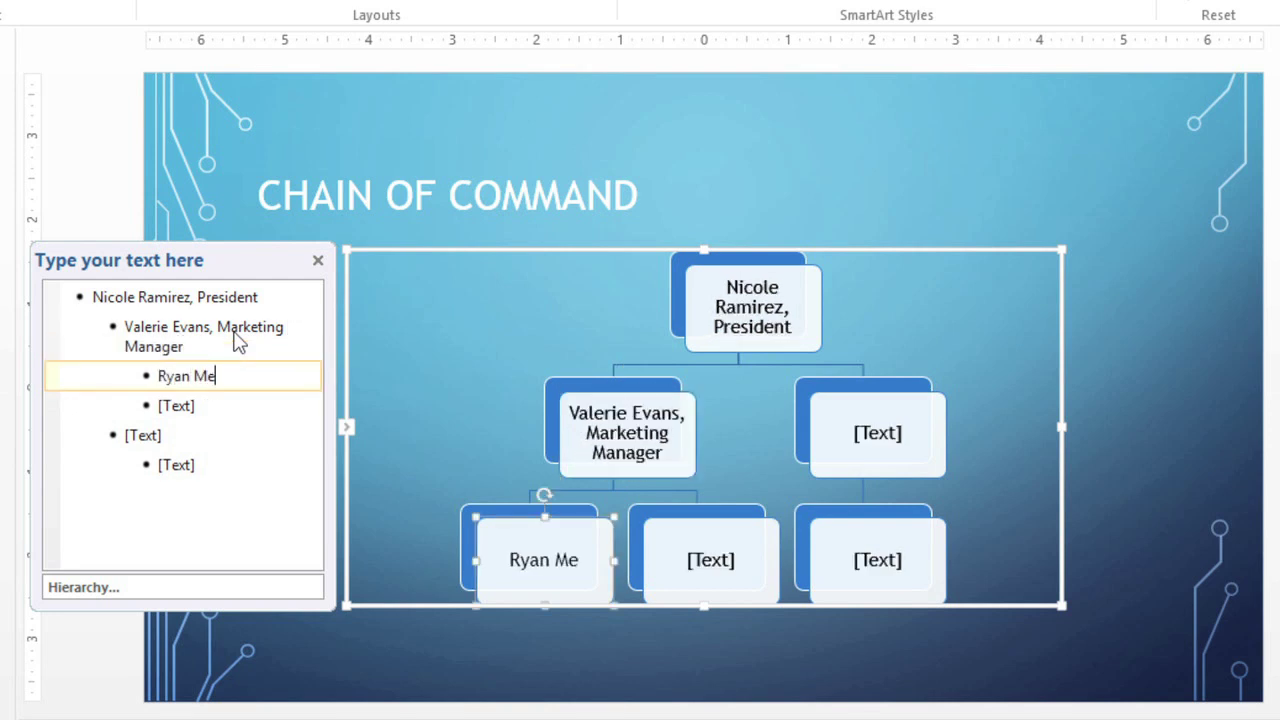
pyautogui.write('dford, Salesperson')
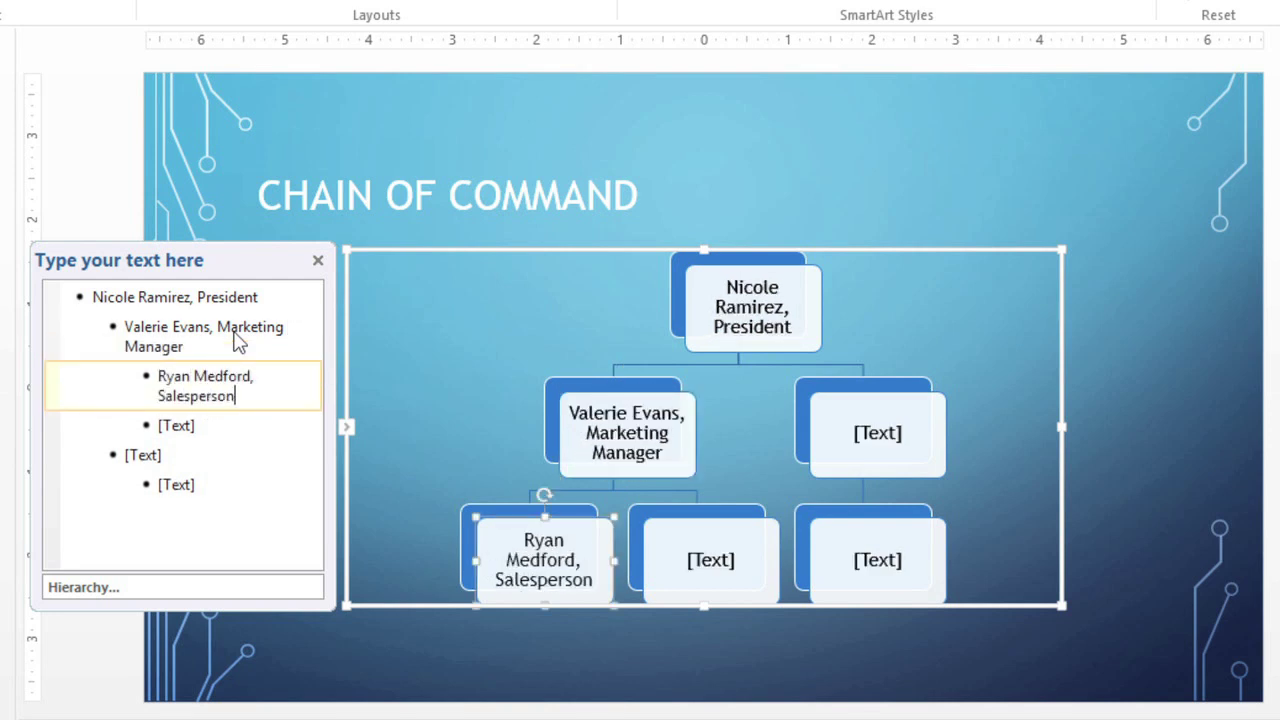
pyautogui.press('Down')
pyautogui.write('Opal Jones, Intern')
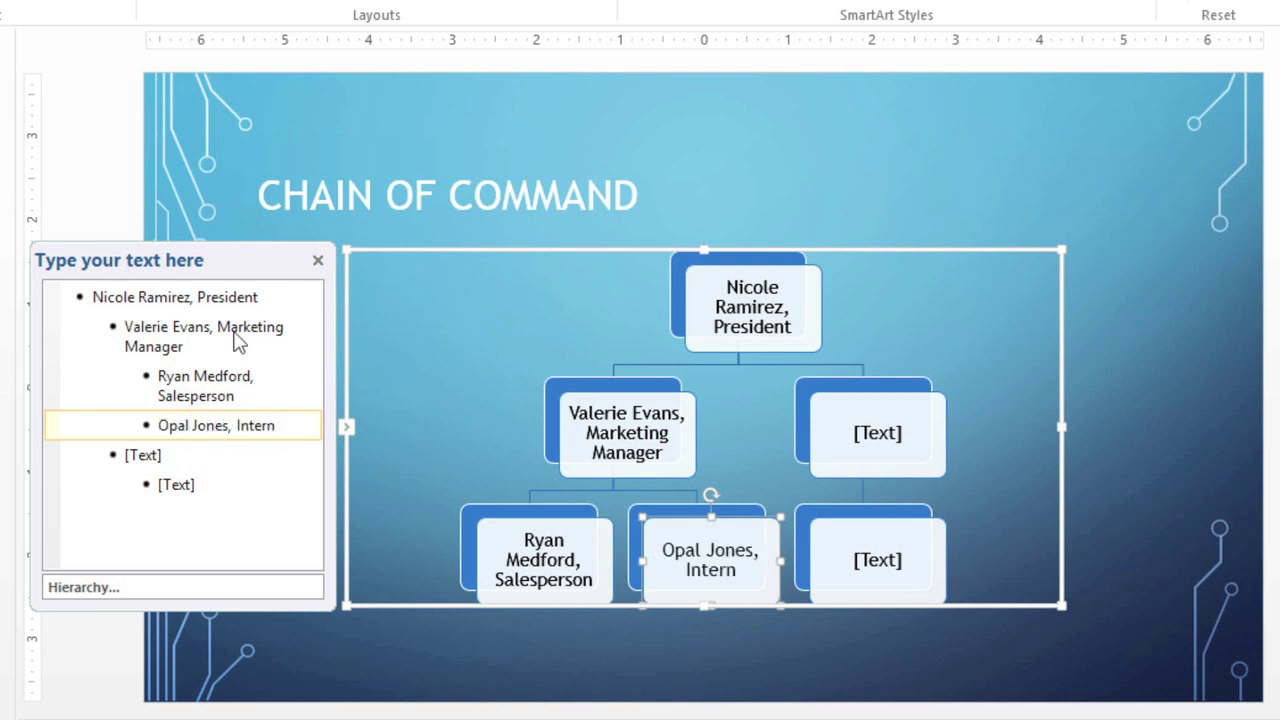
pyautogui.press('Escape')
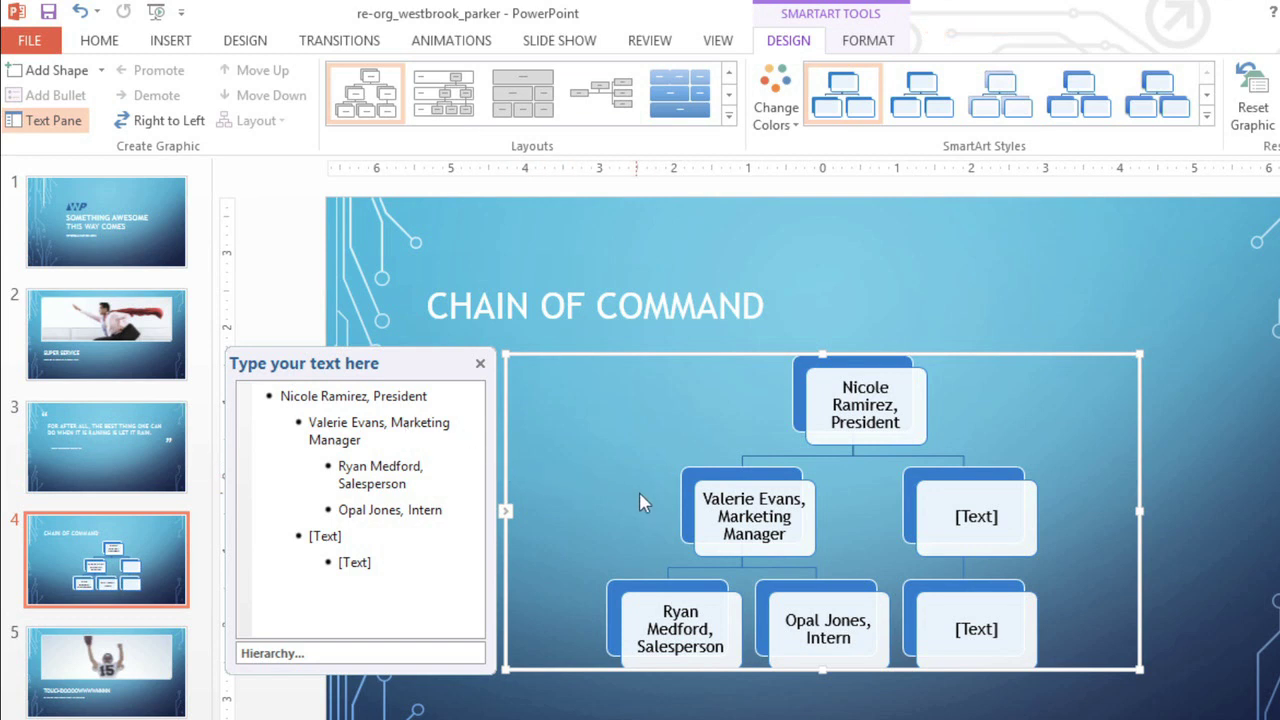
# Add a shape after the Marketing Manager's box and enter a person's name with title Vice President
pyautogui.click(692, 507)
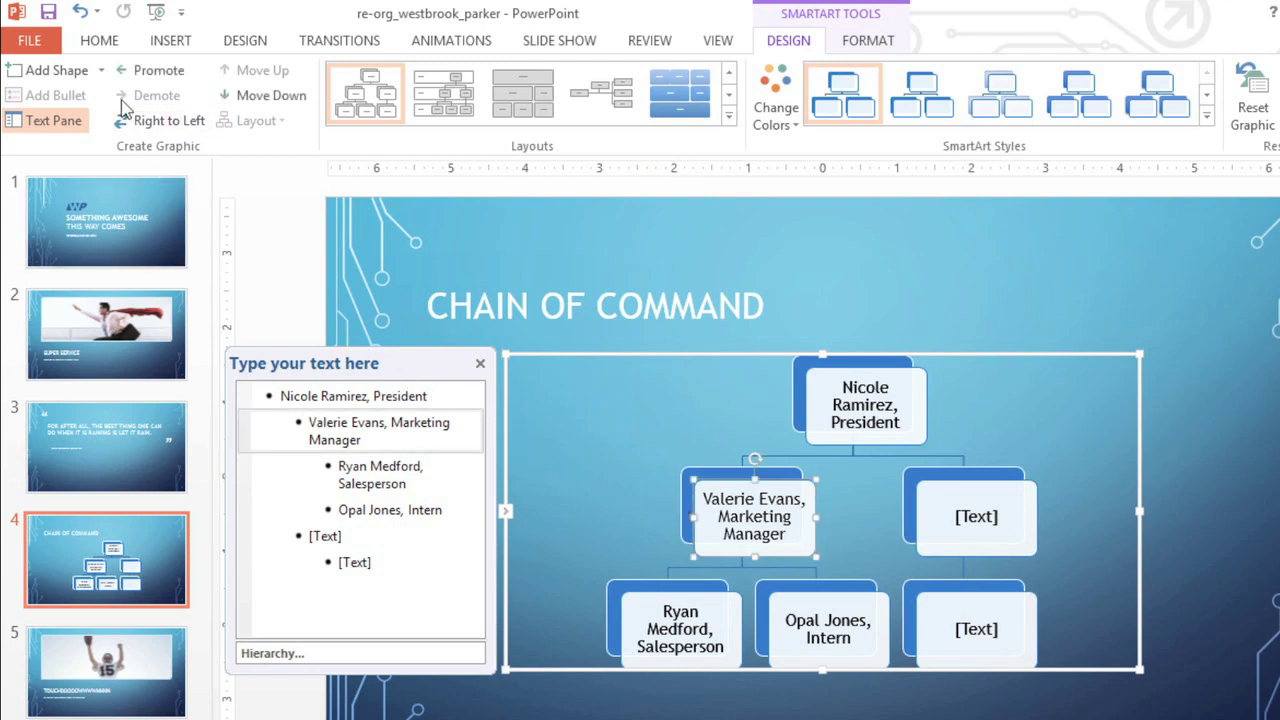
pyautogui.click(102, 71)
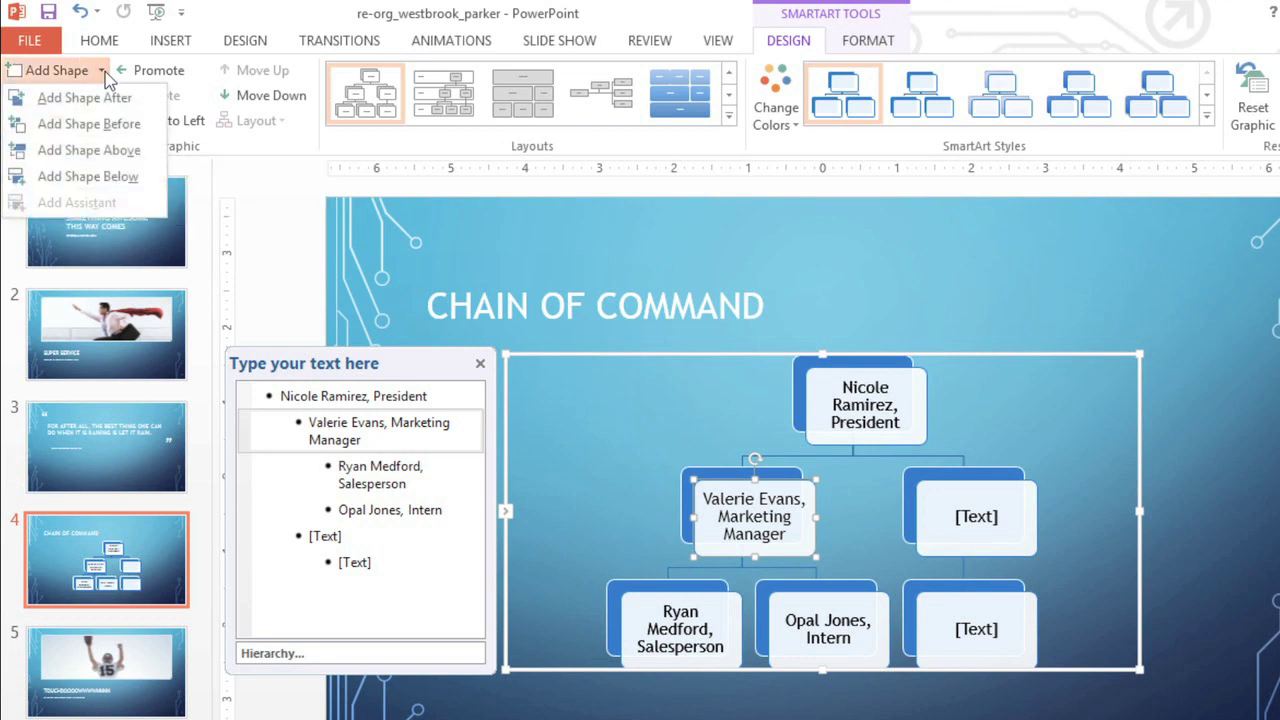
pyautogui.click(73, 177)
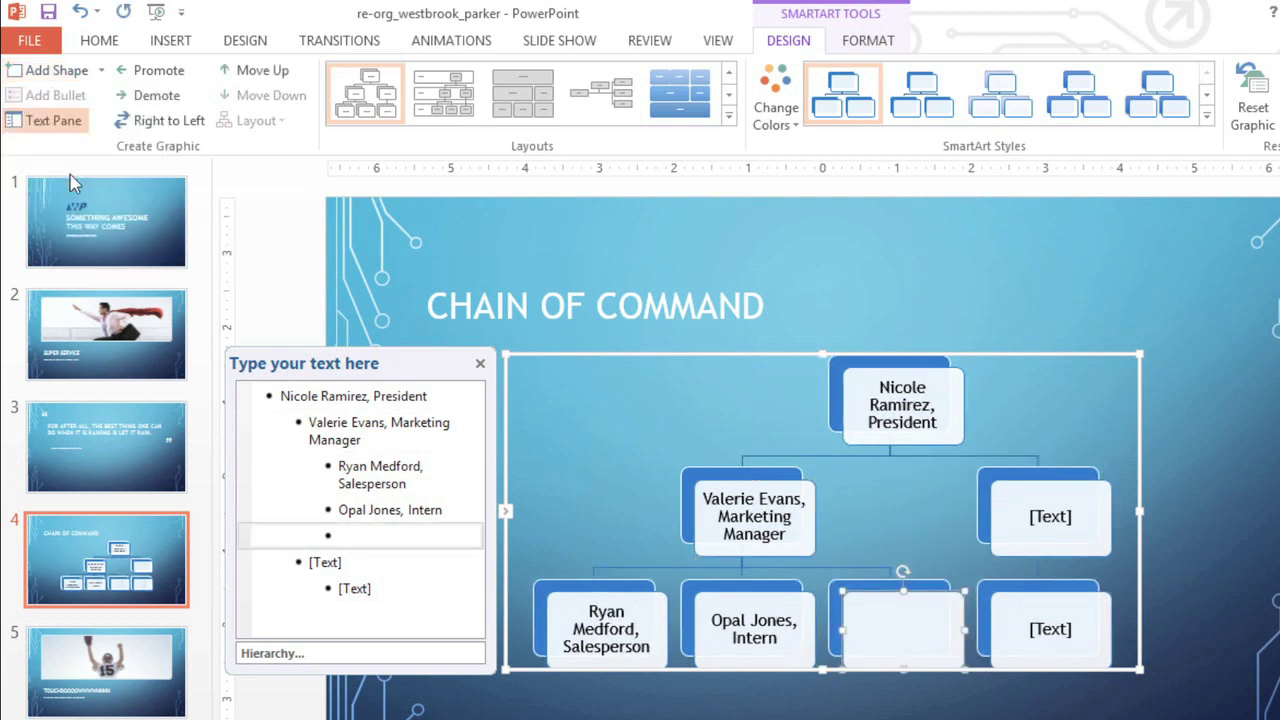
pyautogui.write('Brent Su')
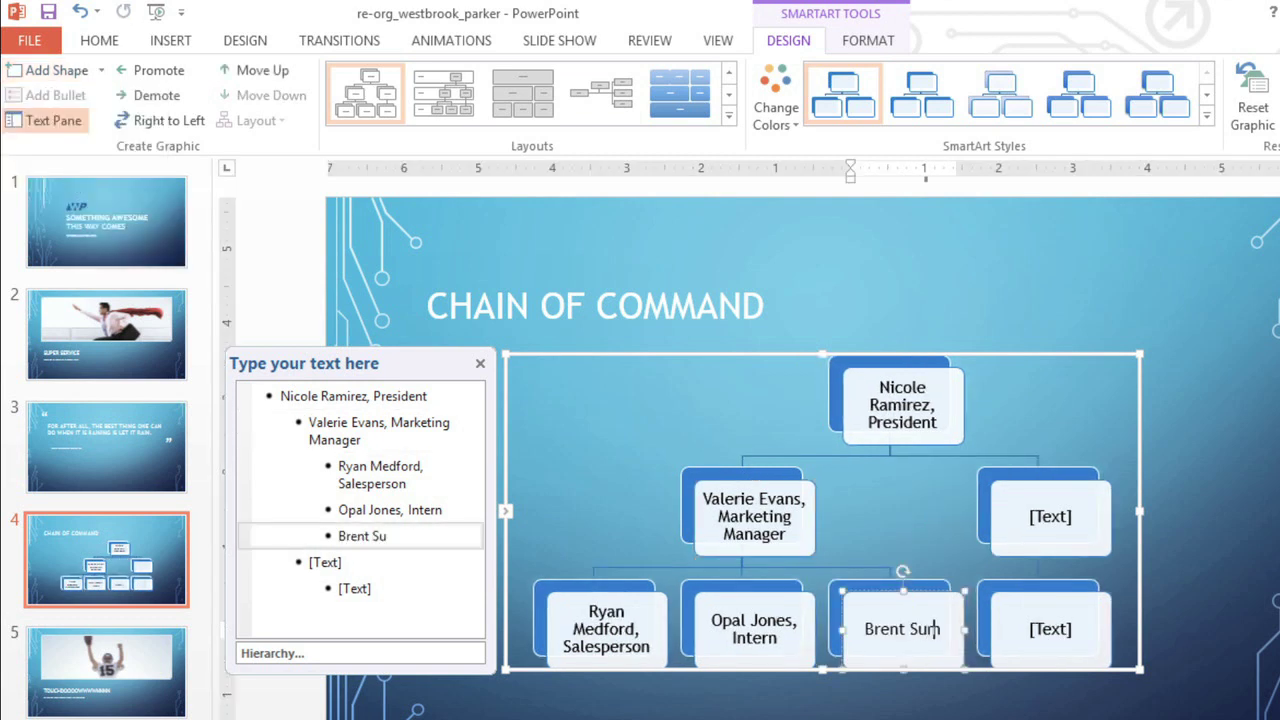
pyautogui.write('mmerfield, Vic')
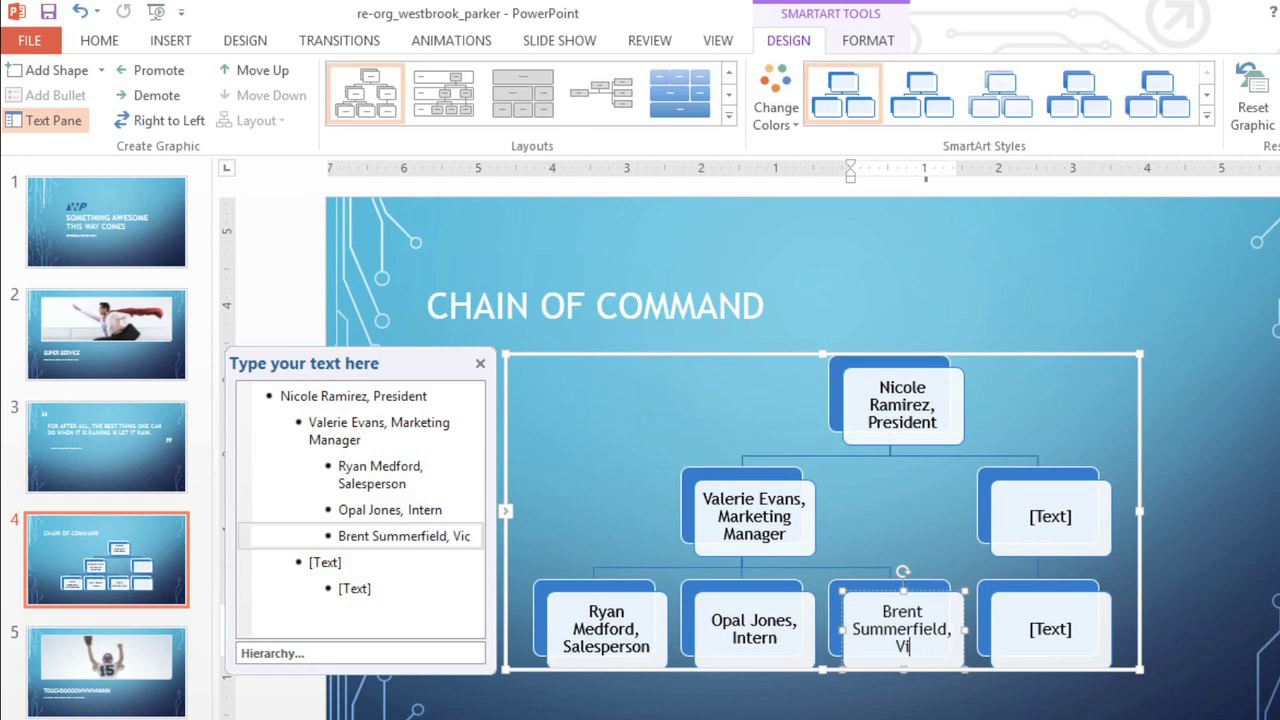
pyautogui.write('e President')
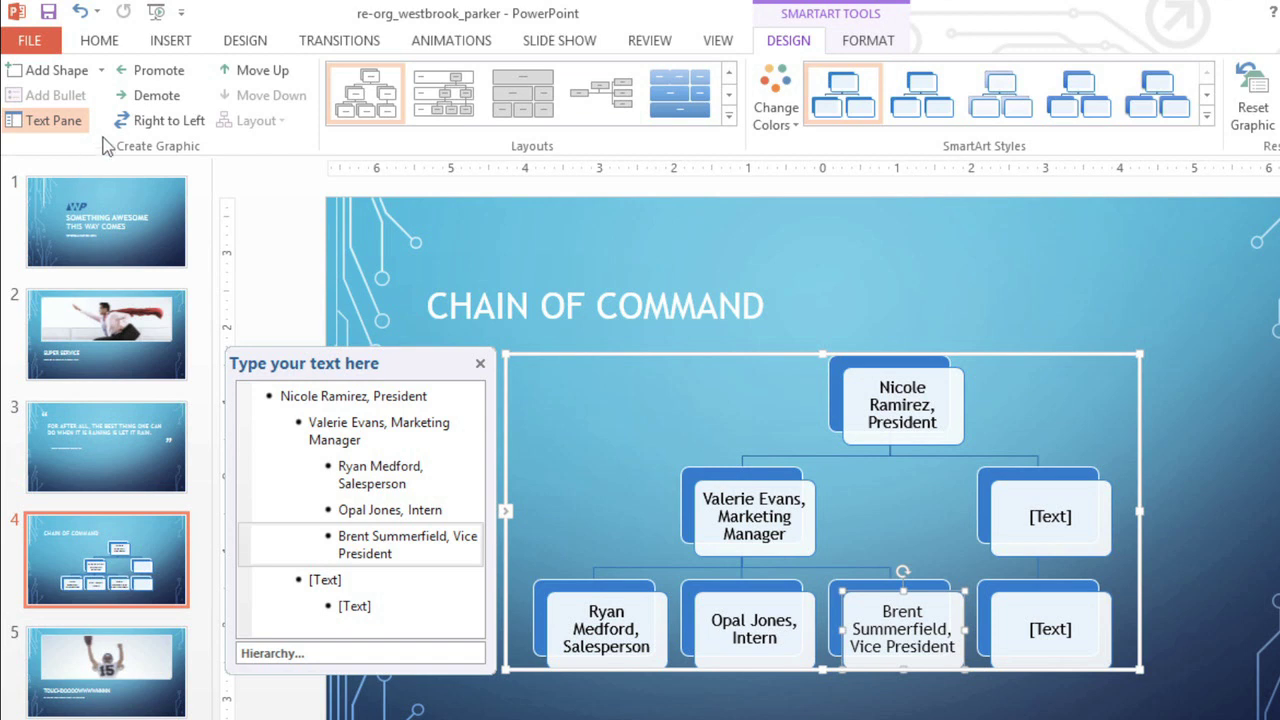
# Promote the Vice President entry to sit beside the Marketing Manager under the President
pyautogui.click(140, 100)
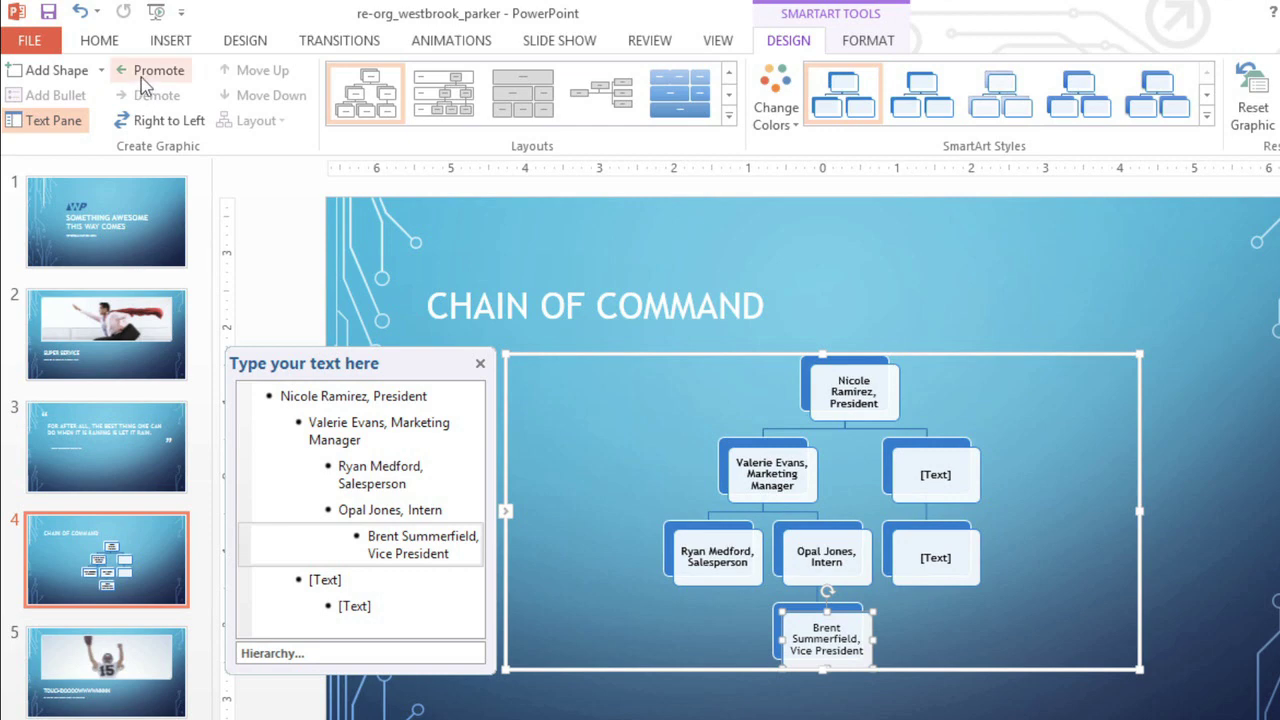
pyautogui.click(150, 72)
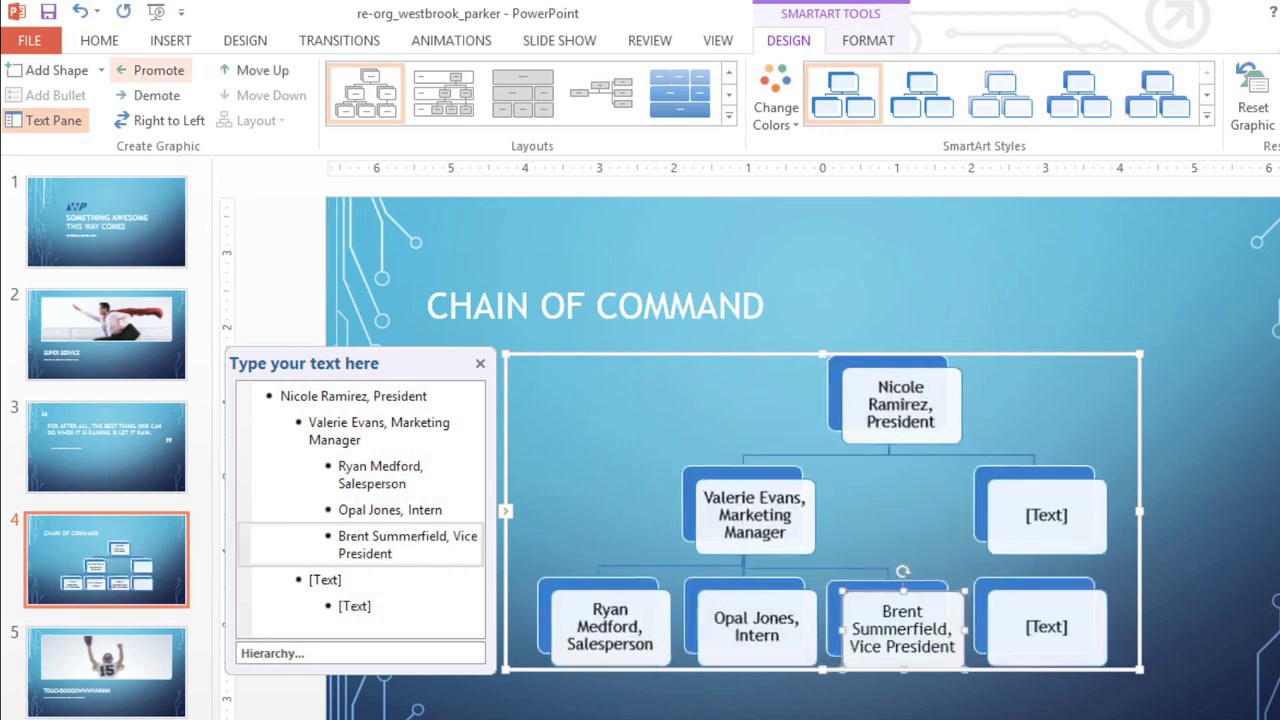
pyautogui.click(150, 70)
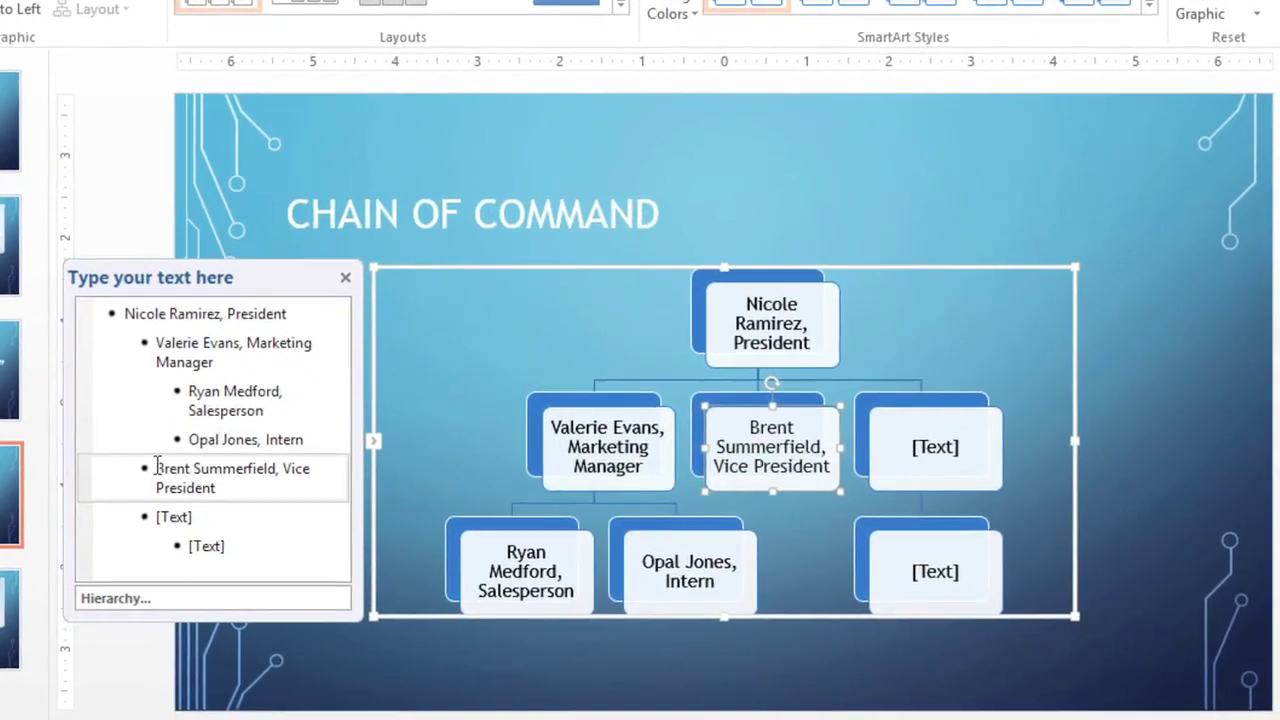
pyautogui.click(156, 467)
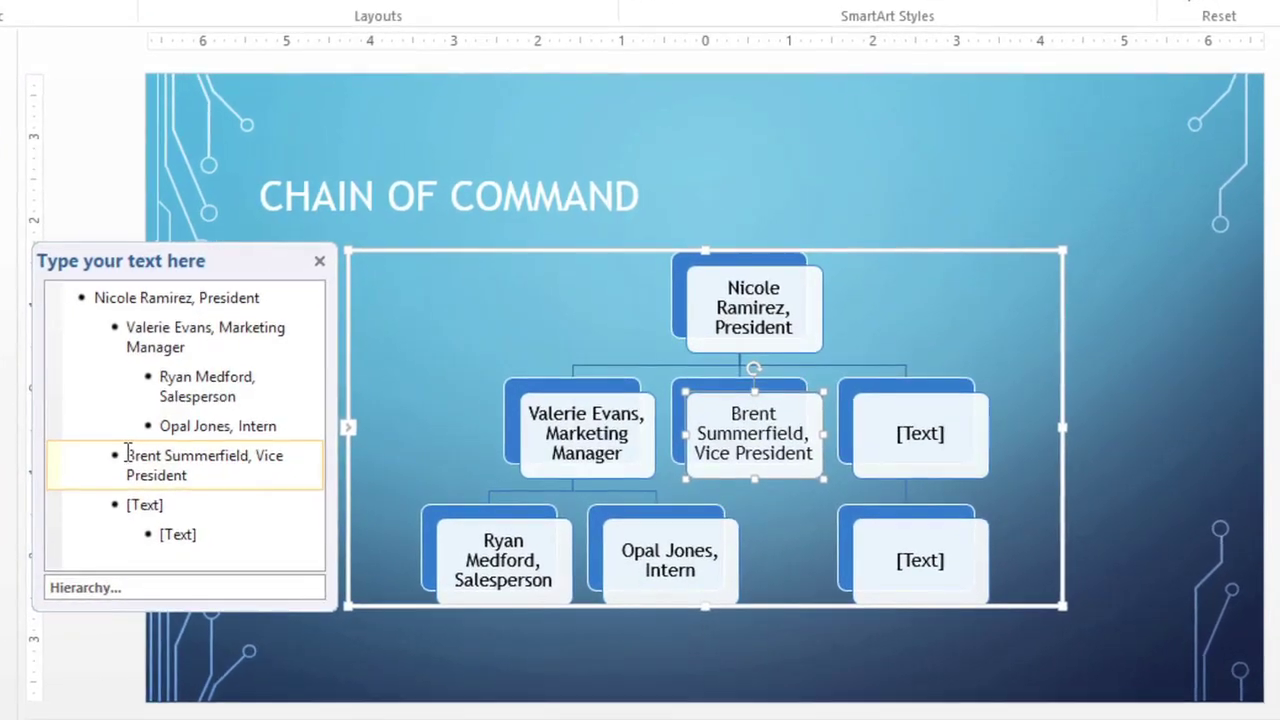
pyautogui.press('Tab')
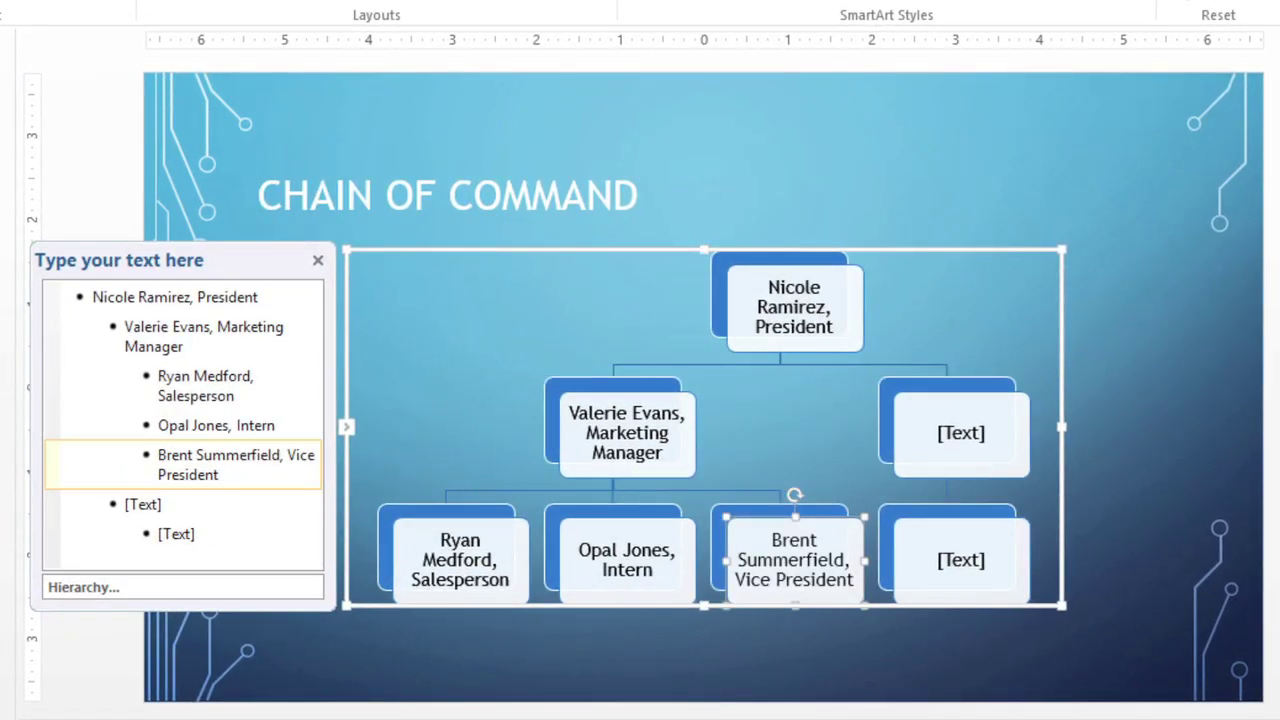
pyautogui.hotkey('shift', 'Tab')
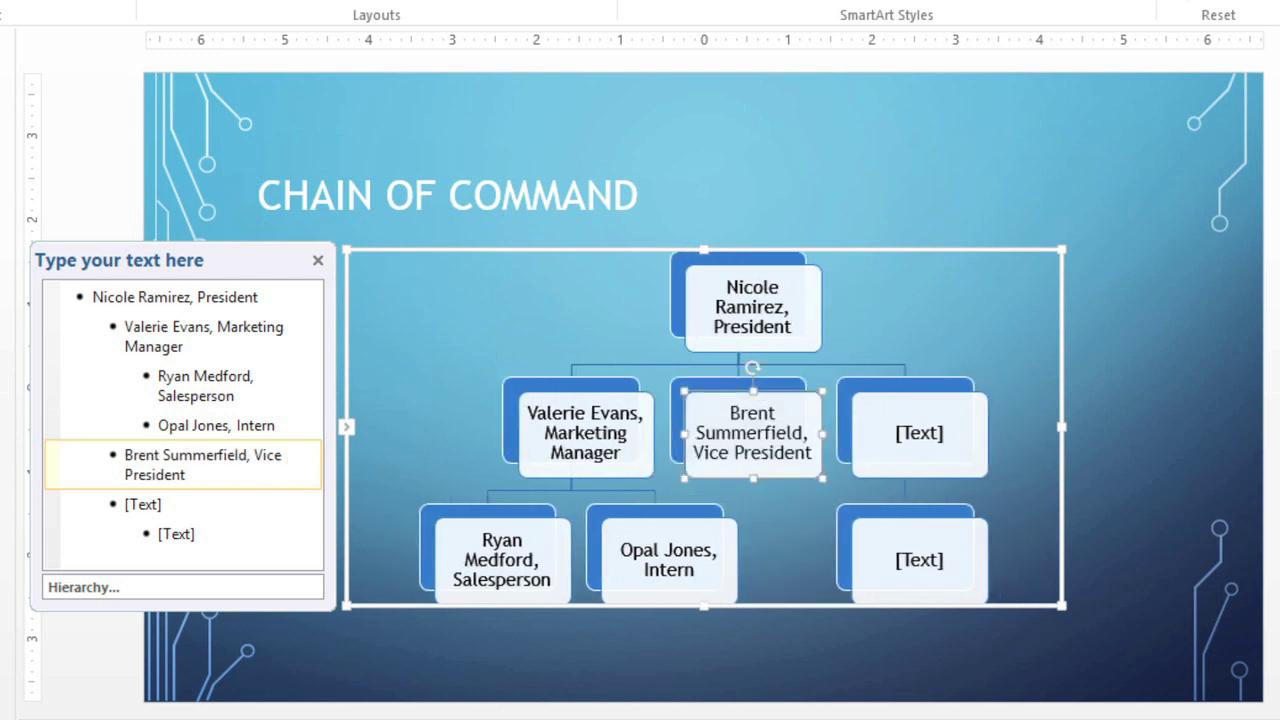
# Add a new entry after the Vice President line: a person's name with title HR Manager
pyautogui.click(200, 477)
pyautogui.press('Return')
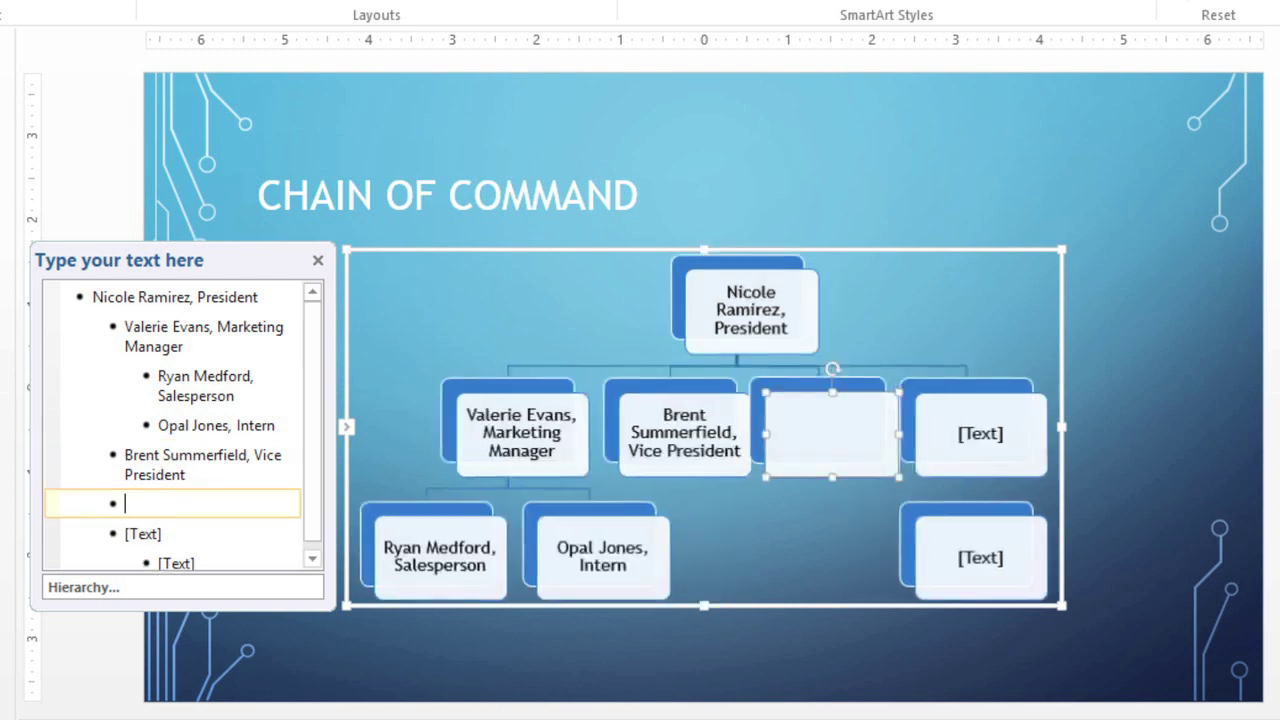
pyautogui.write('Denise Ro')
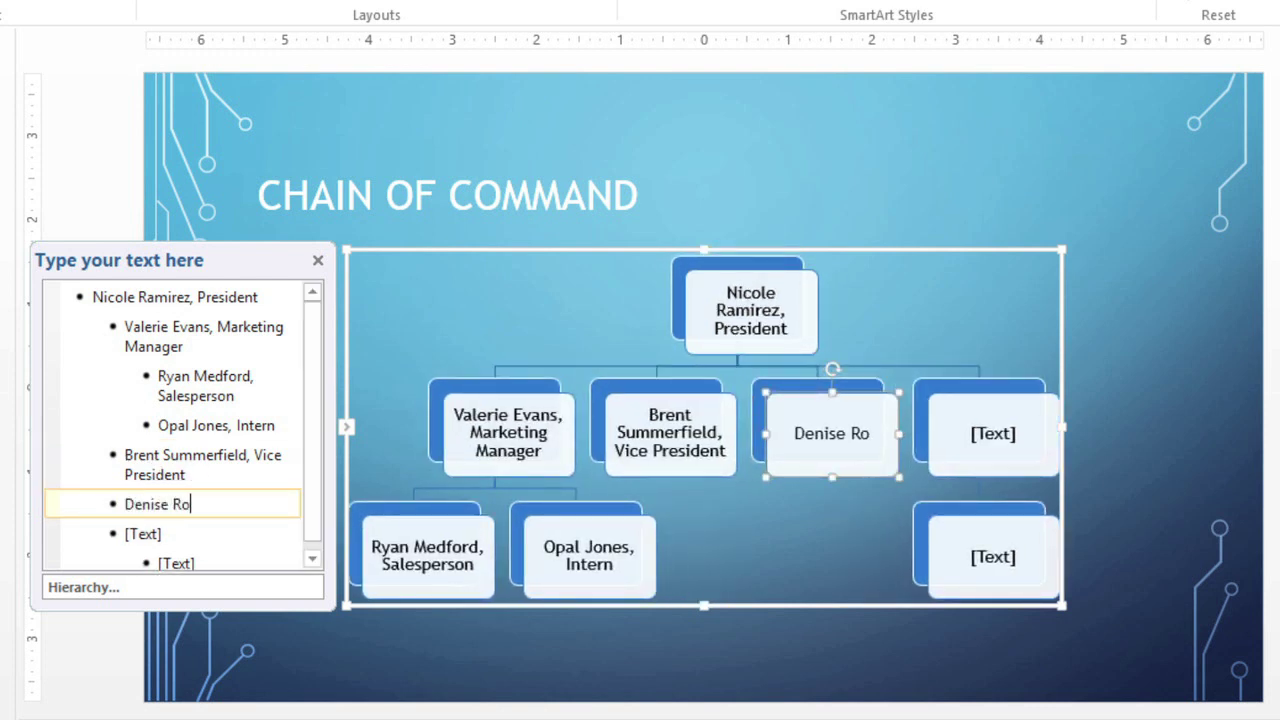
pyautogui.write('ss, HR Manager')
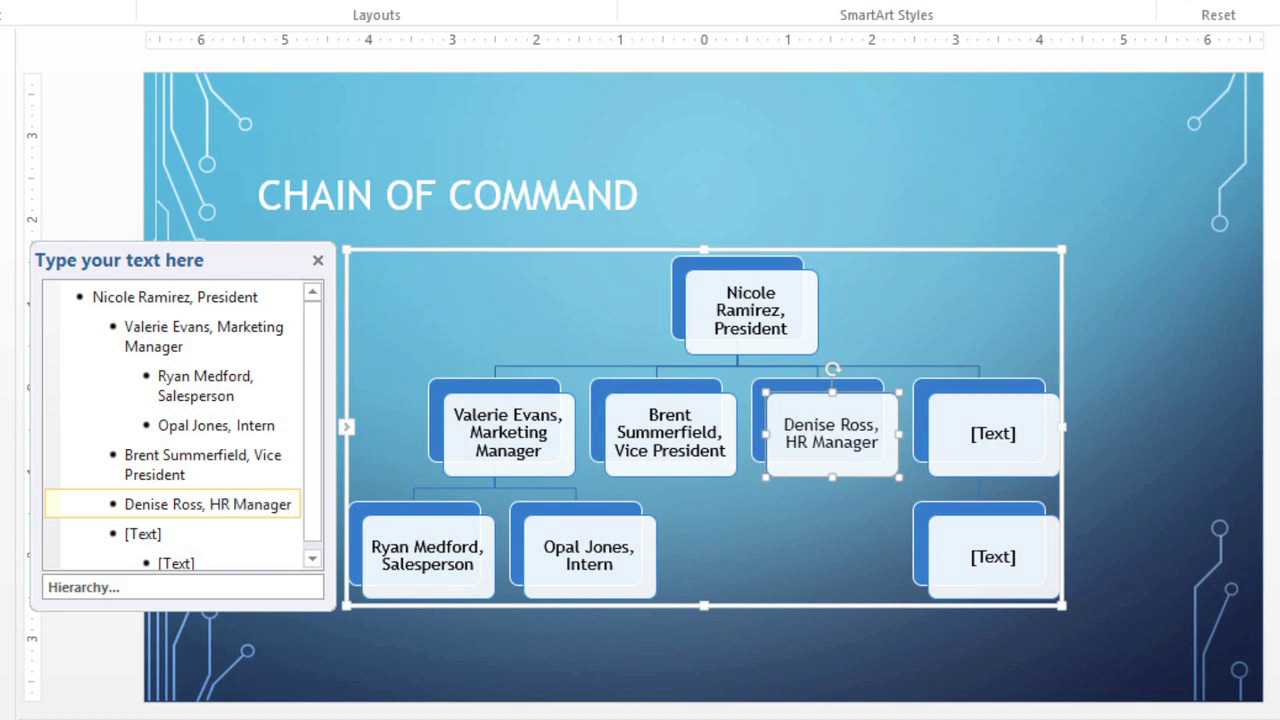
pyautogui.press('Escape')
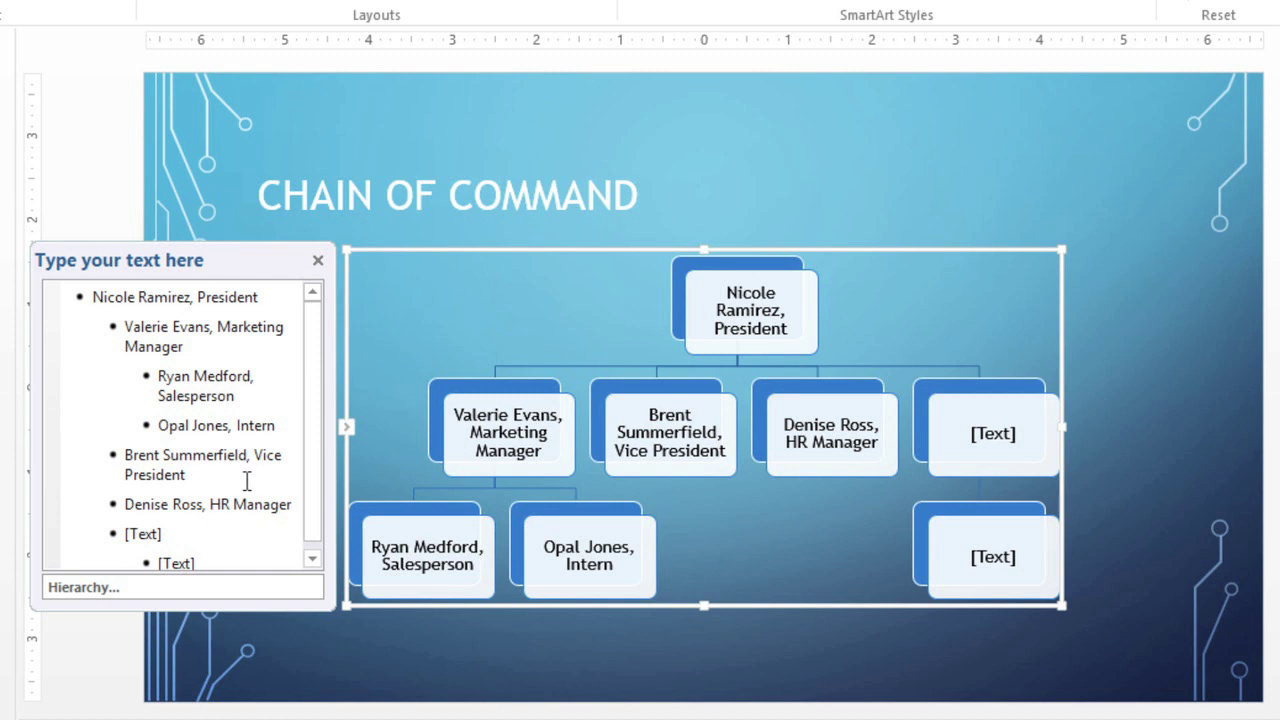
# Delete the two empty [Text] placeholder boxes and close the text pane
pyautogui.click(934, 458)
pyautogui.keyDown('shift'); pyautogui.click(940, 535); pyautogui.keyUp('shift')
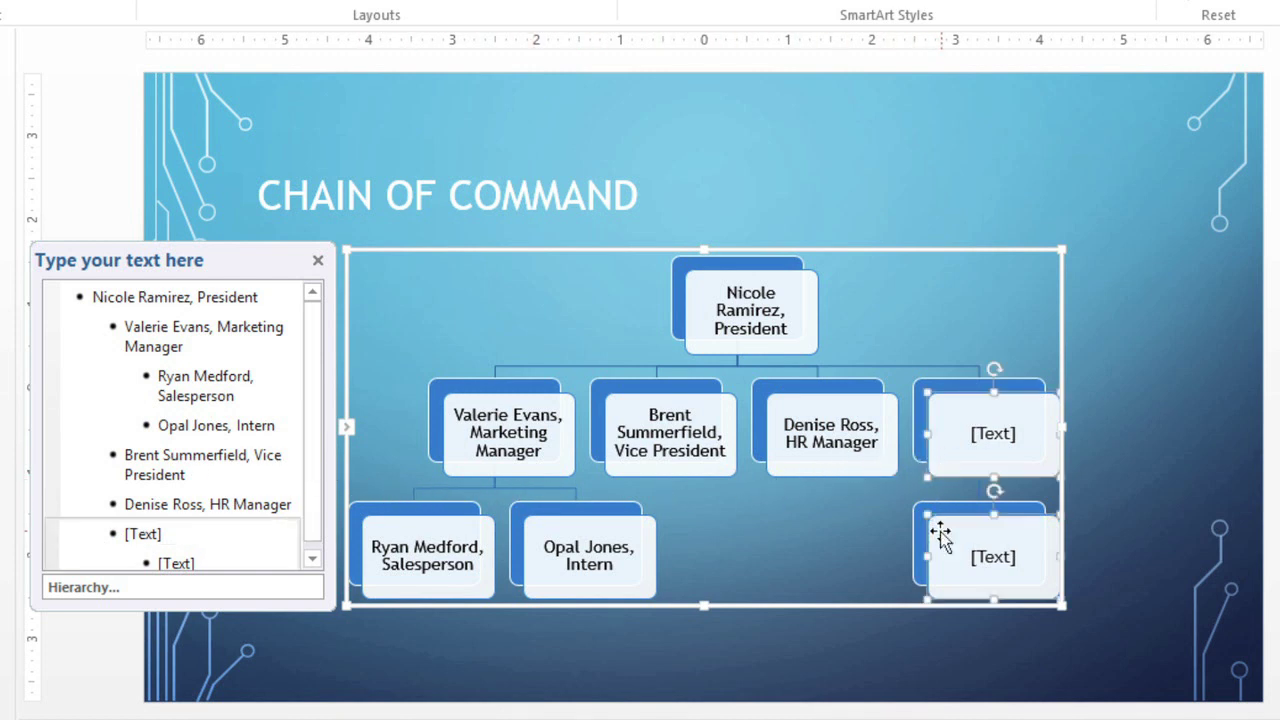
pyautogui.press('Delete')
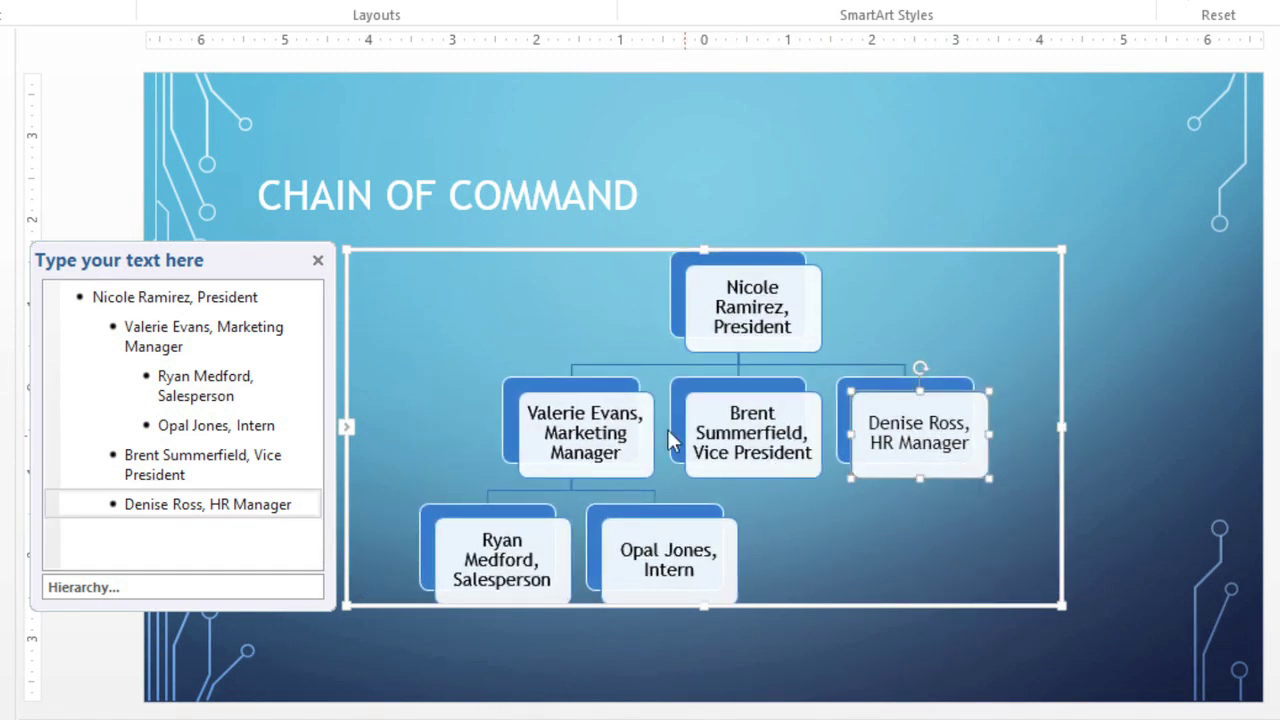
pyautogui.click(316, 262)
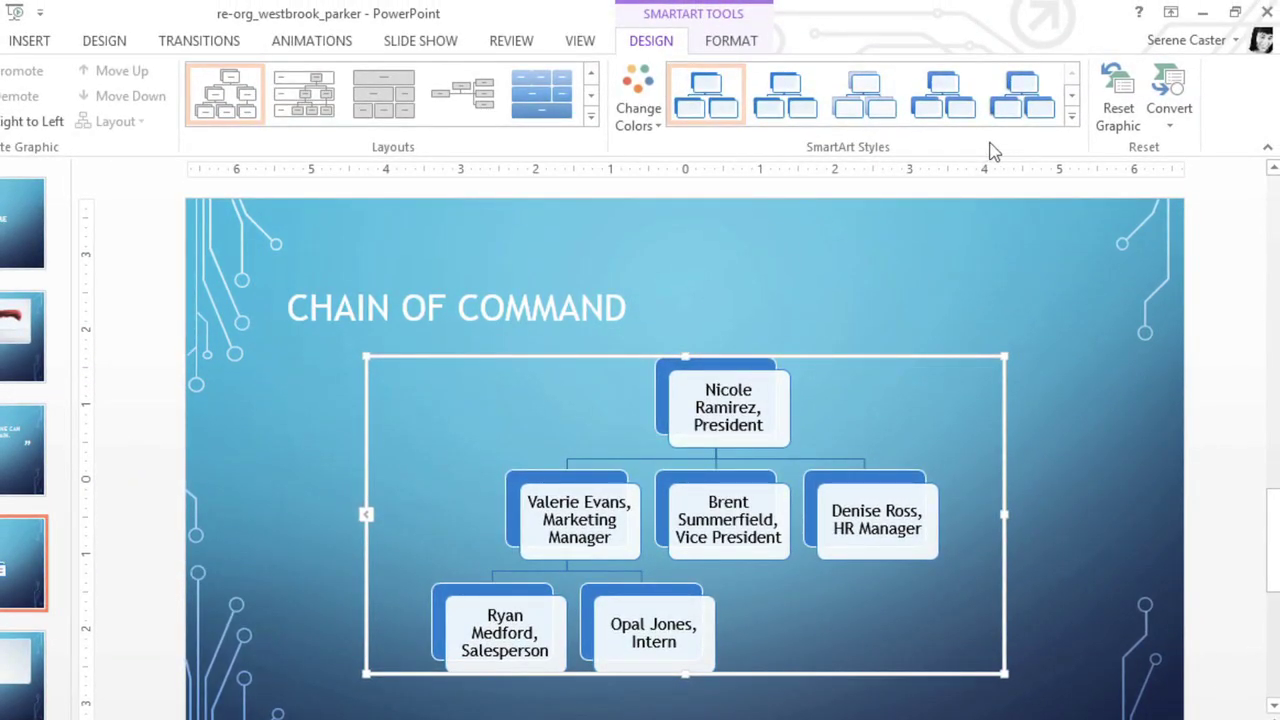
# Apply the Intense Effect SmartArt style and Colorful Range - Accent Colors 2 to 3 colours
pyautogui.click(1072, 116)
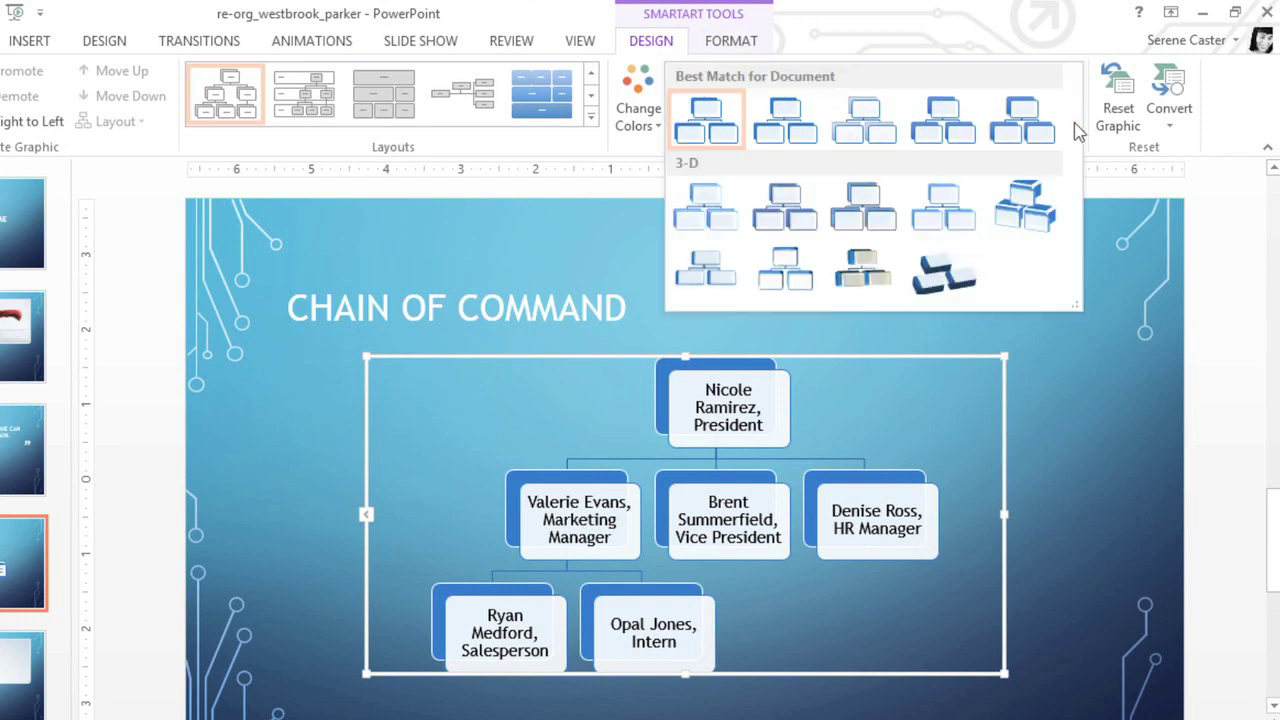
pyautogui.click(1024, 138)
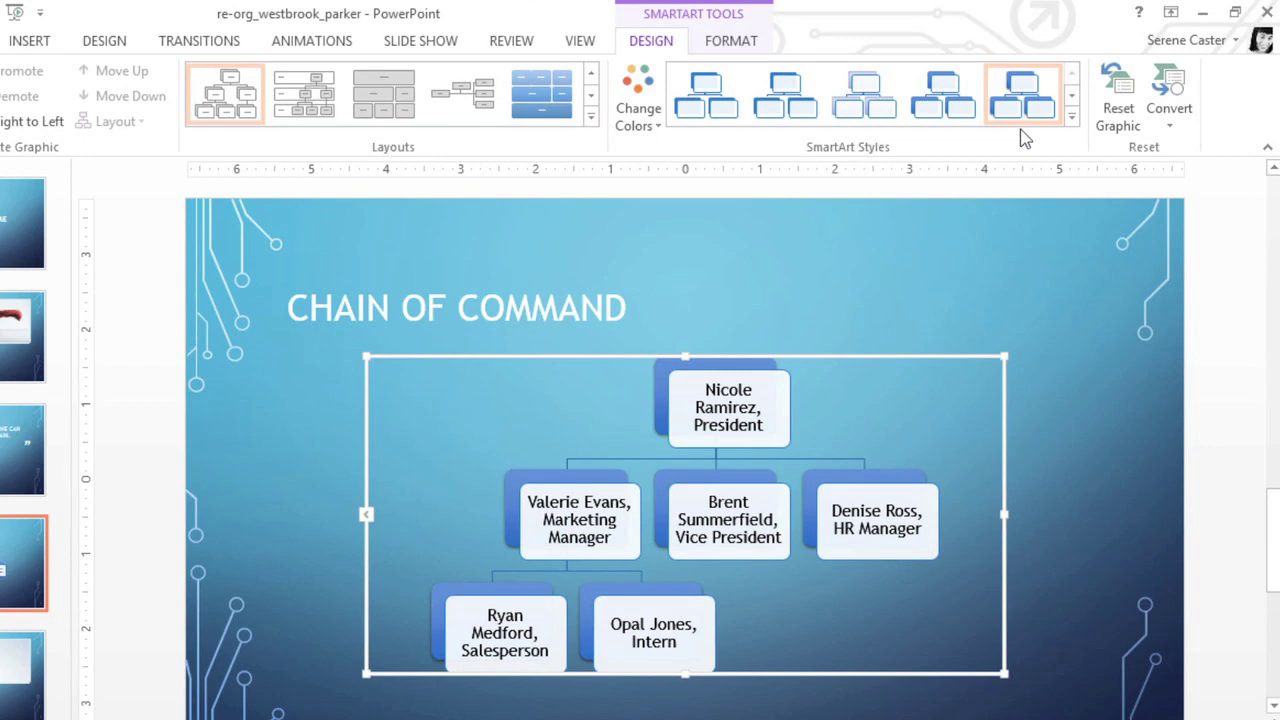
pyautogui.click(639, 120)
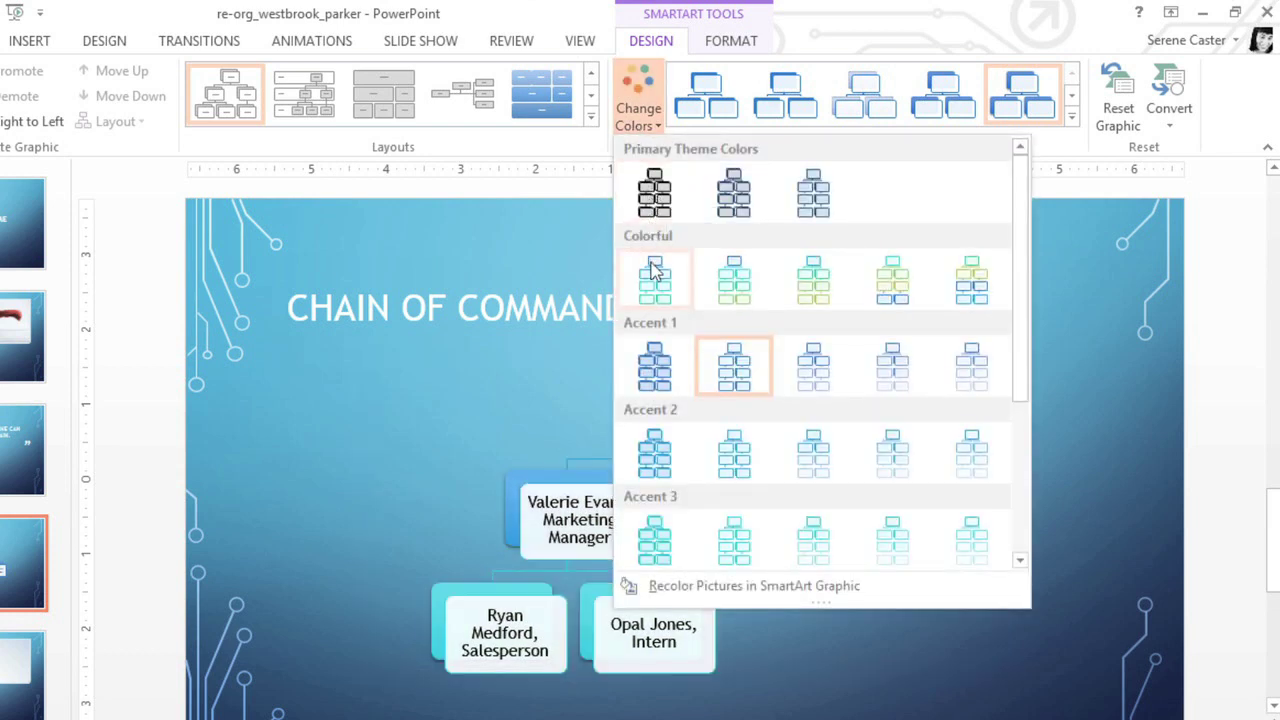
pyautogui.click(728, 274)
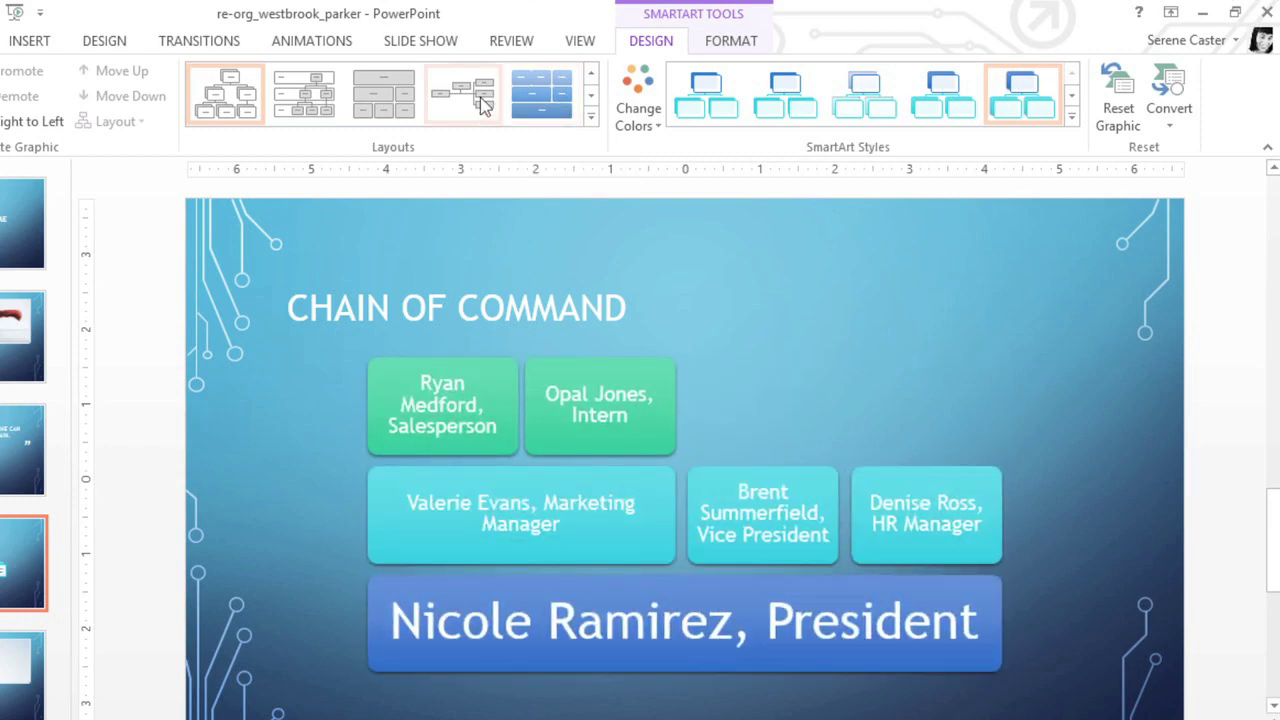
# Change the org chart's layout to Table Hierarchy
pyautogui.click(398, 105)
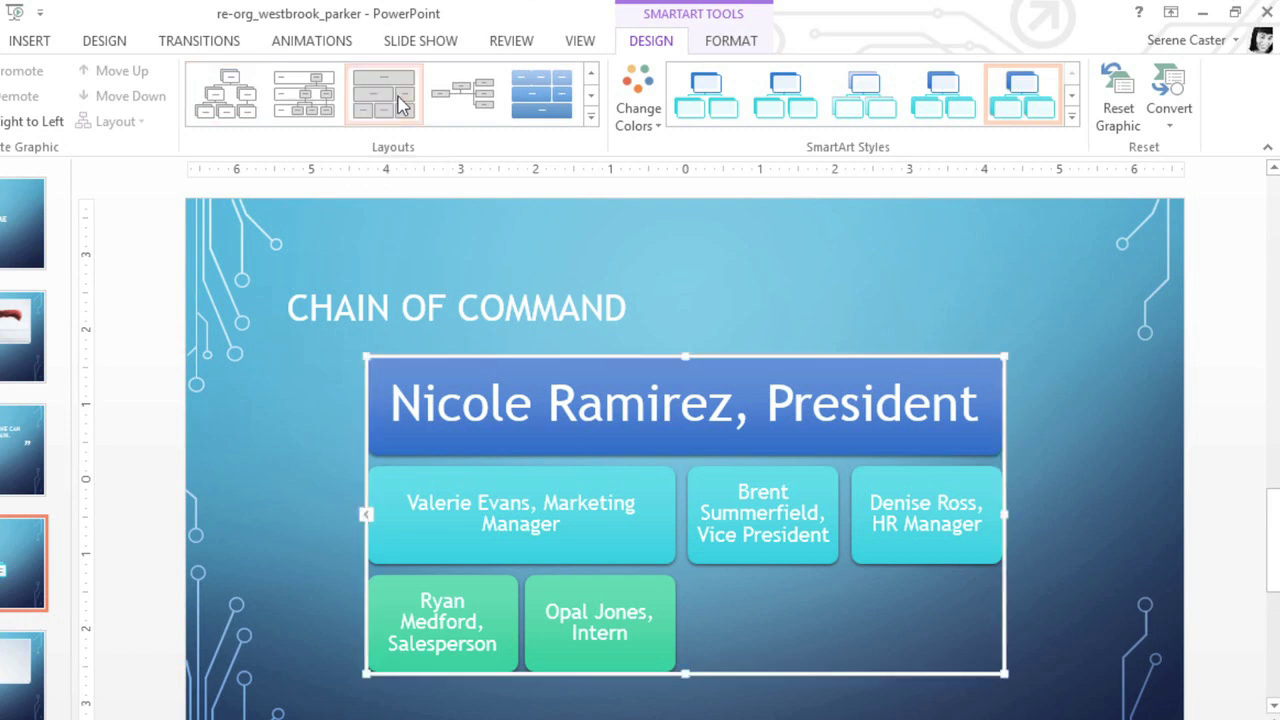
# Check the chart's Format options, then deselect the chart to view the finished slide
pyautogui.click(731, 45)
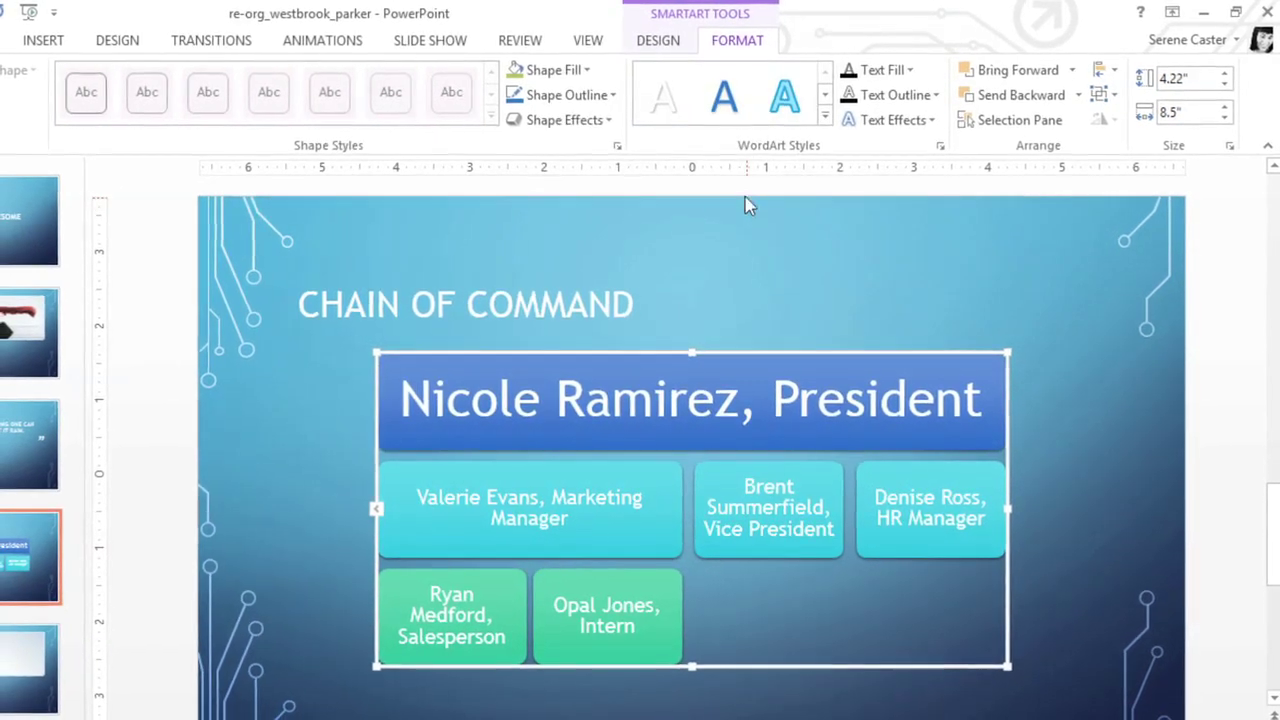
pyautogui.click(748, 208)
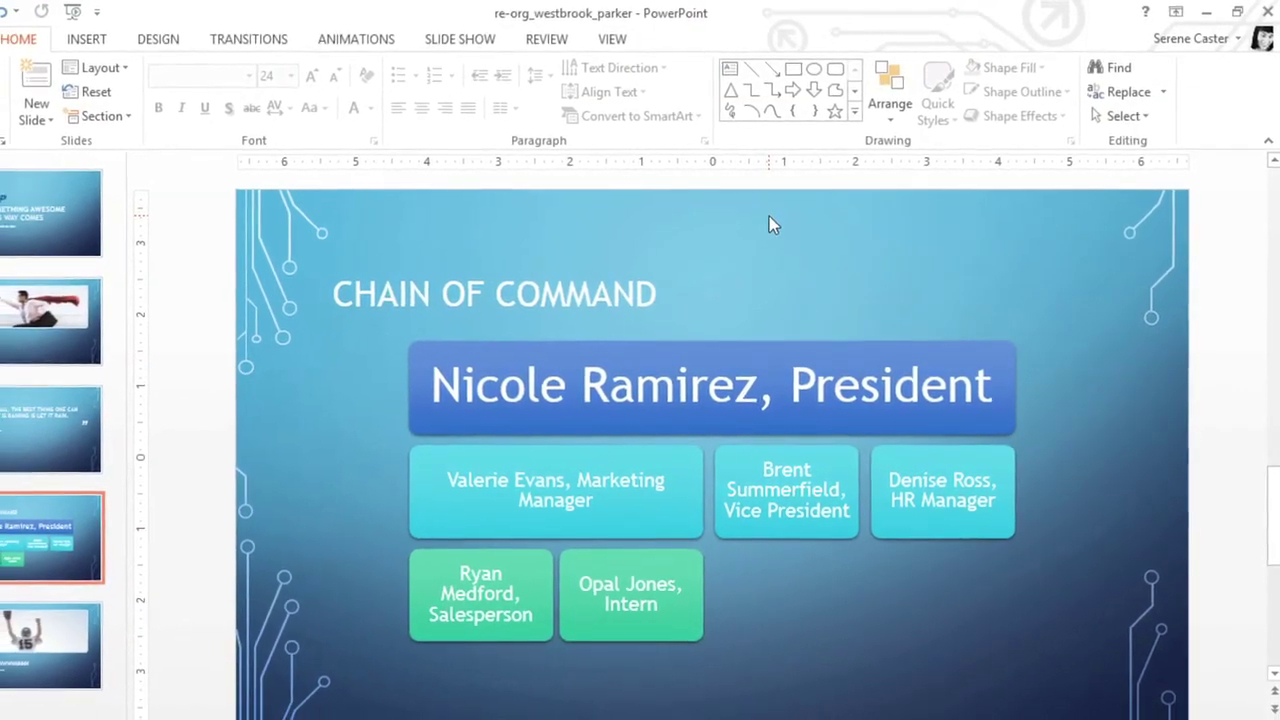